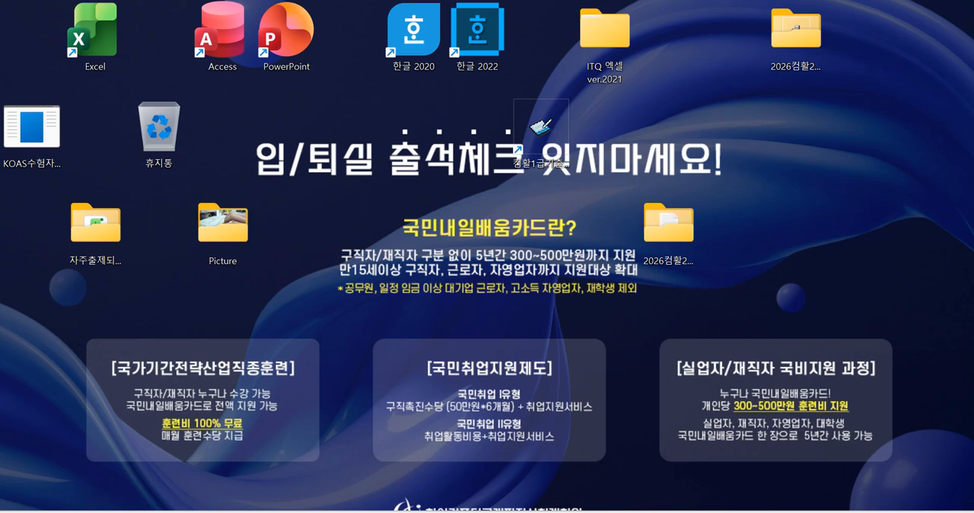
# Open the 수학과 삼각.xlsm workbook from the 자주출제되는_함수사전 folder in Excel and go to its MOD1(예제) worksheet.
pyautogui.click(423, 511)
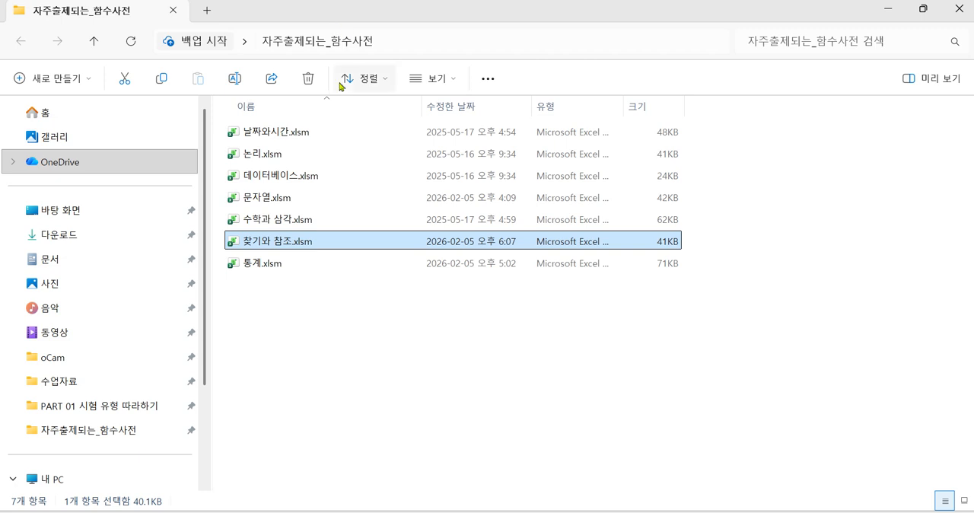
pyautogui.doubleClick(318, 223)
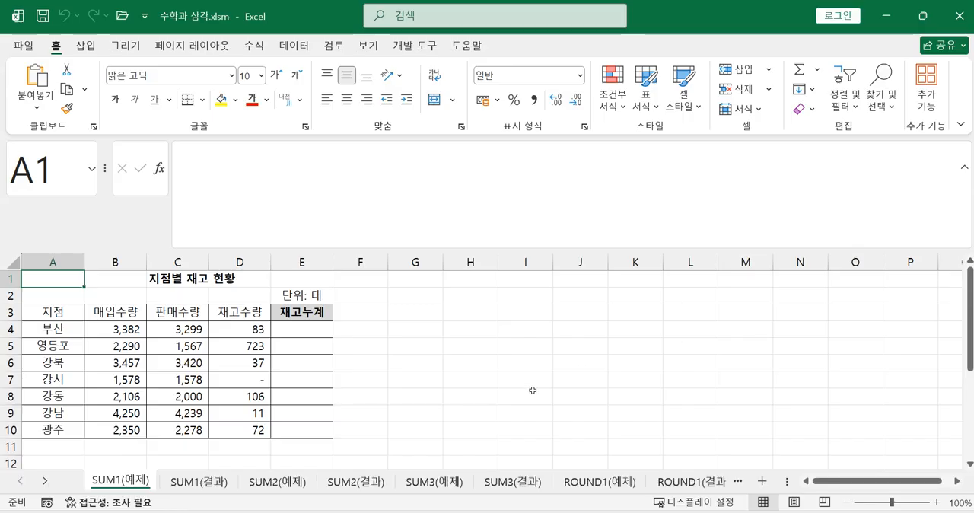
pyautogui.click(737, 481)
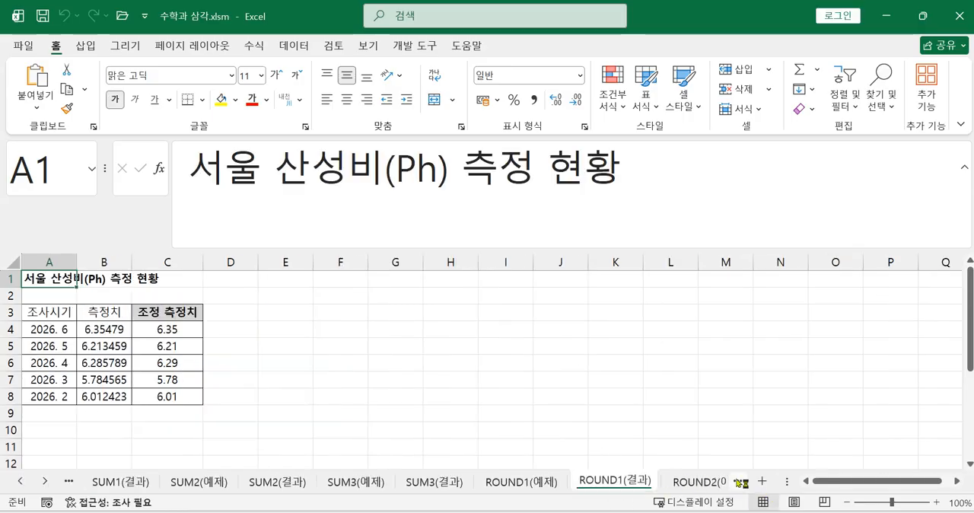
pyautogui.click(738, 482)
pyautogui.click(738, 481)
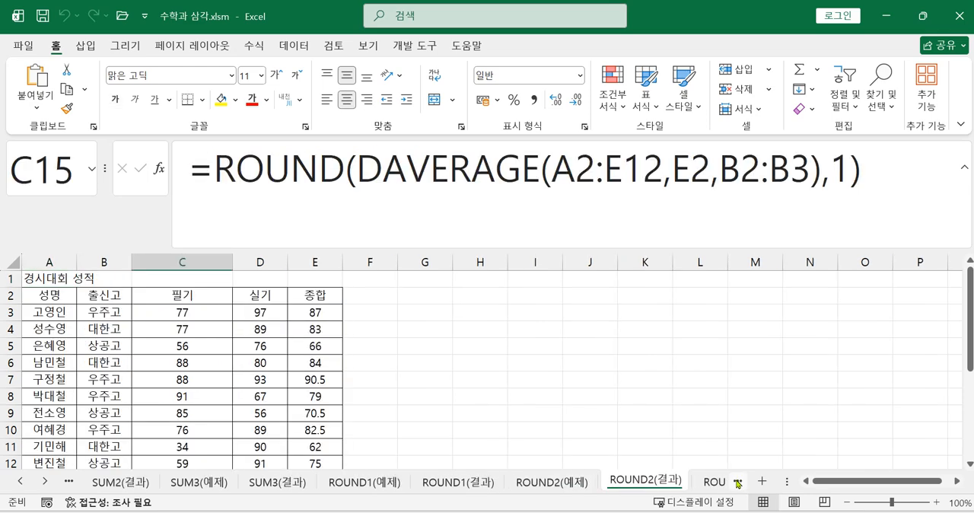
pyautogui.click(738, 482)
pyautogui.click(737, 481)
pyautogui.click(738, 482)
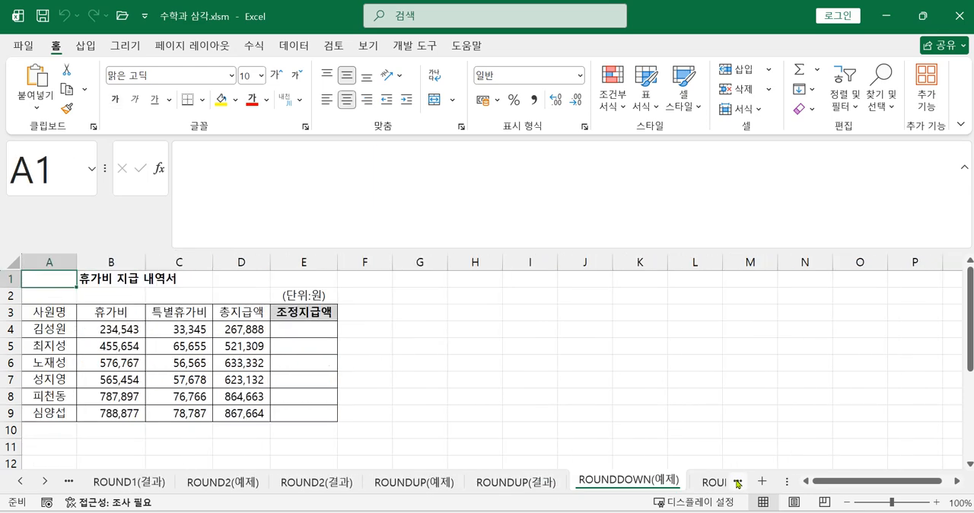
pyautogui.click(738, 481)
pyautogui.click(737, 482)
pyautogui.click(738, 481)
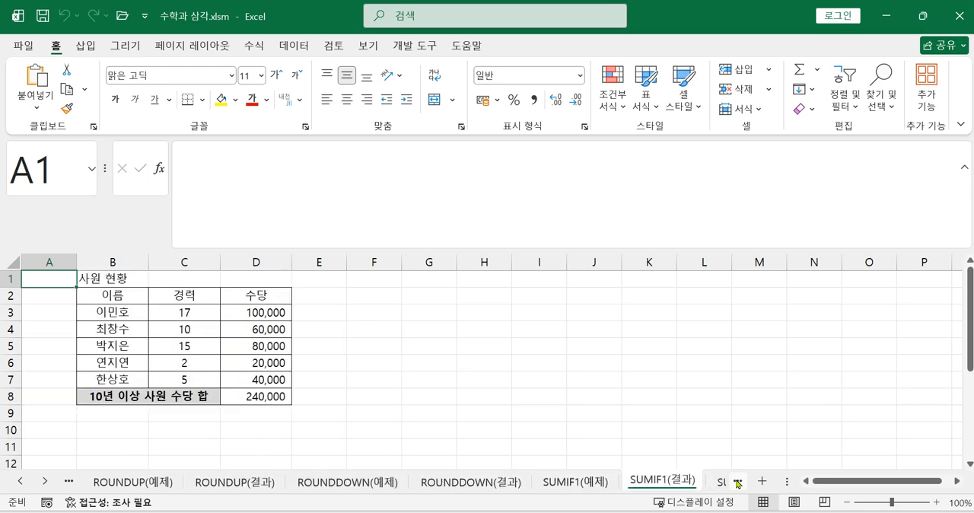
pyautogui.click(737, 481)
pyautogui.click(737, 482)
pyautogui.click(737, 482)
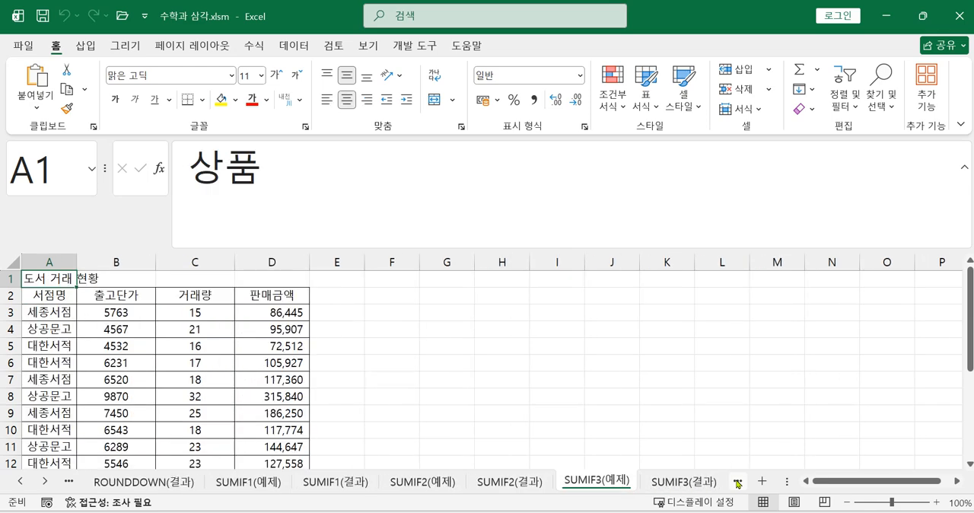
pyautogui.click(737, 482)
pyautogui.click(738, 482)
pyautogui.click(738, 481)
pyautogui.click(738, 482)
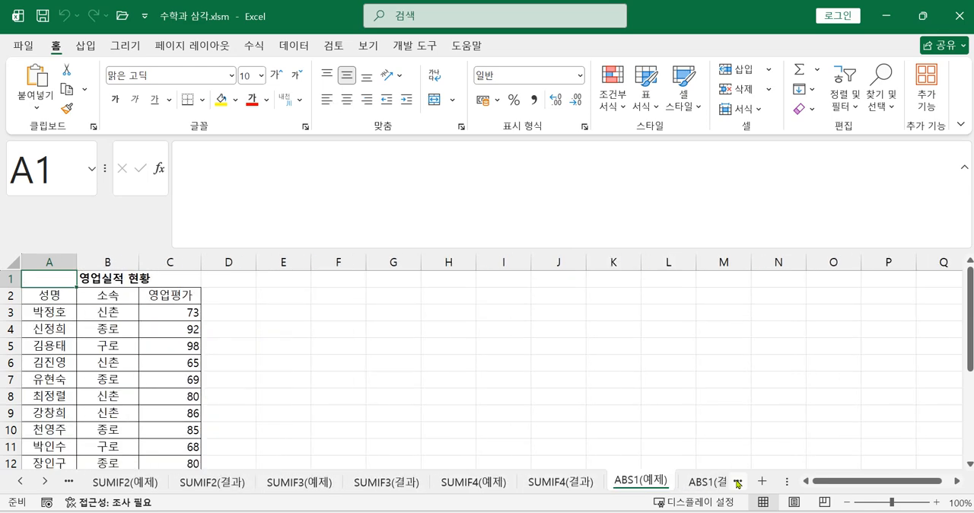
pyautogui.click(737, 481)
pyautogui.click(737, 481)
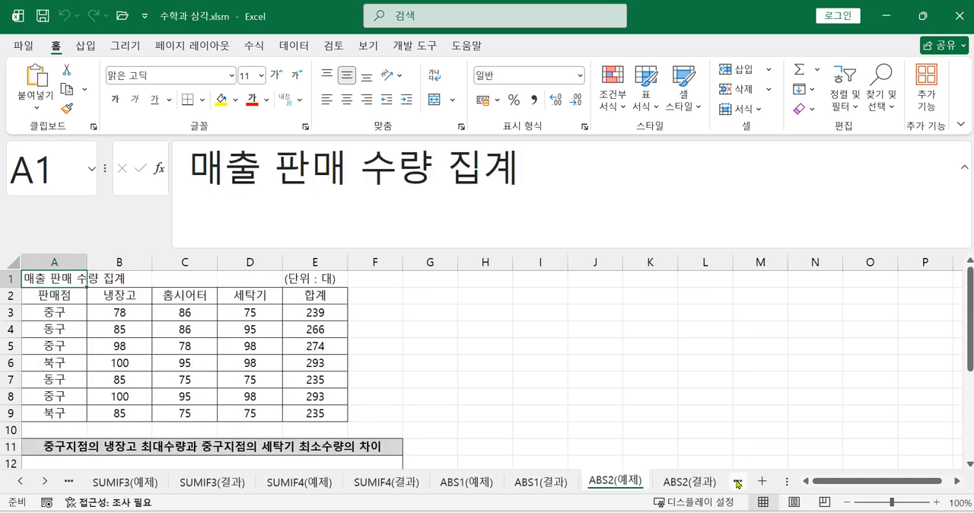
pyautogui.click(737, 481)
pyautogui.click(673, 484)
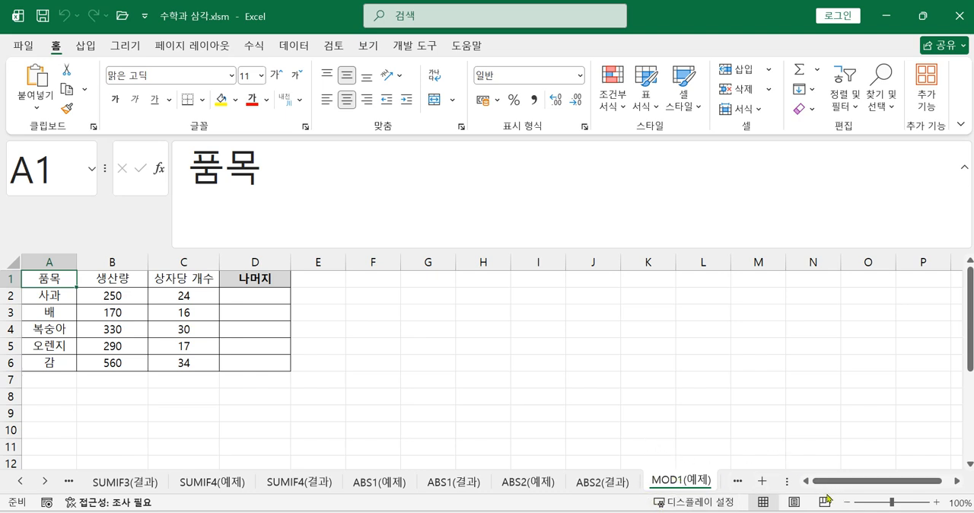
# Enlarge the worksheet zoom to 160% and collapse the expanded formula bar.
pyautogui.keyDown('ctrl'); pyautogui.scroll(1, 549, 426); pyautogui.keyUp('ctrl')
pyautogui.keyDown('ctrl'); pyautogui.scroll(2, 549, 426); pyautogui.keyUp('ctrl')
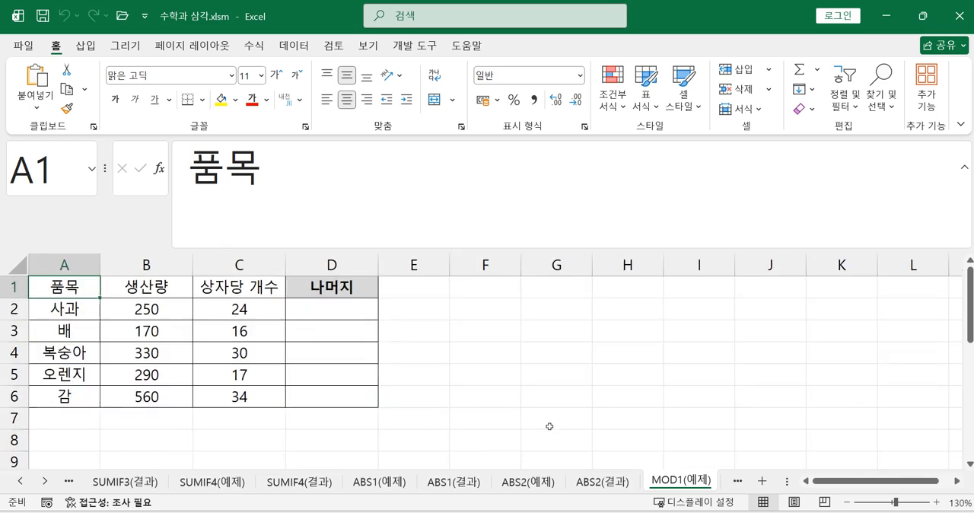
pyautogui.keyDown('ctrl'); pyautogui.scroll(1, 549, 426); pyautogui.keyUp('ctrl')
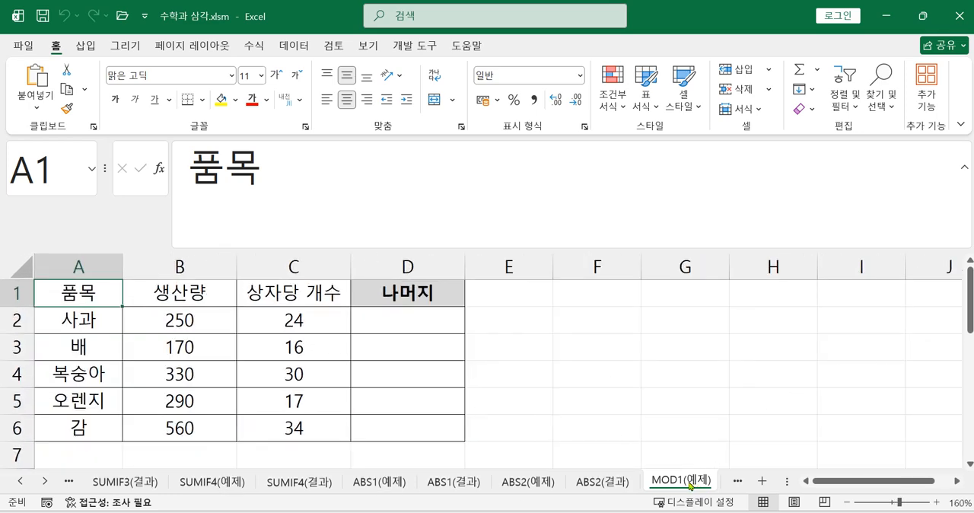
pyautogui.click(964, 169)
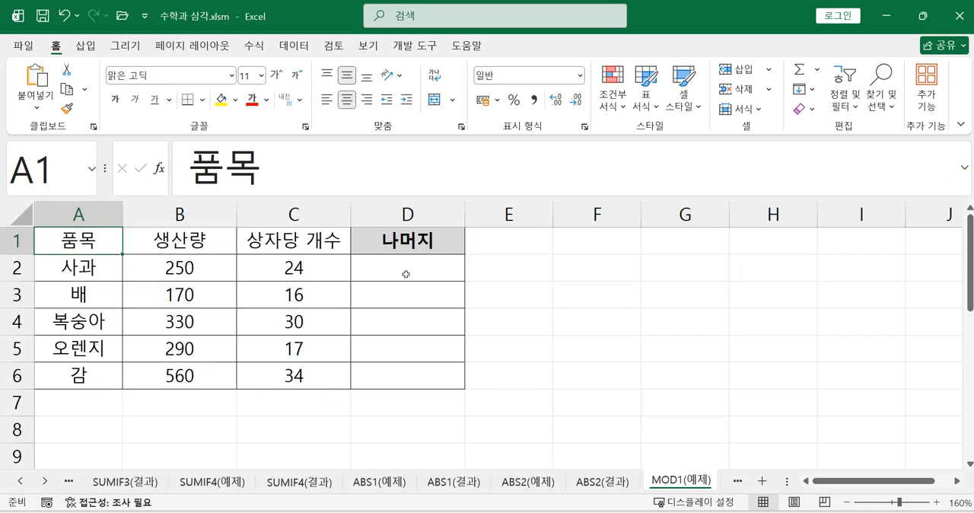
# Calculate the remainder of 사과's production divided by its per-box count in D2 with =MOD(B2,C2).
pyautogui.click(190, 266)
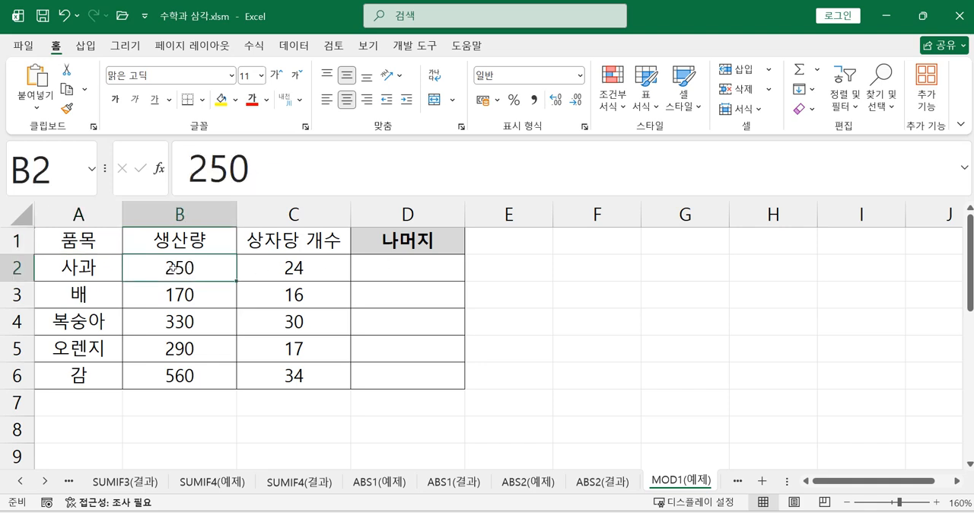
pyautogui.click(320, 270)
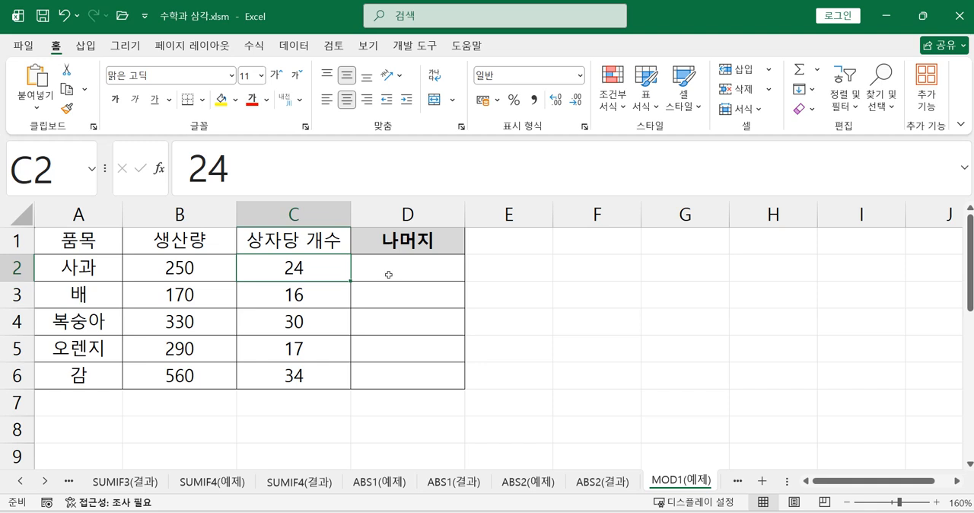
pyautogui.click(427, 274)
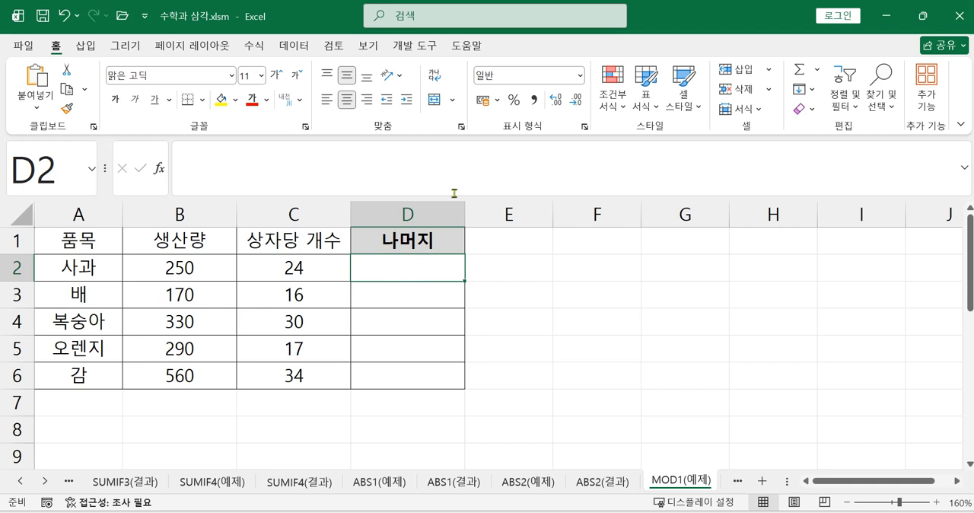
pyautogui.write('=')
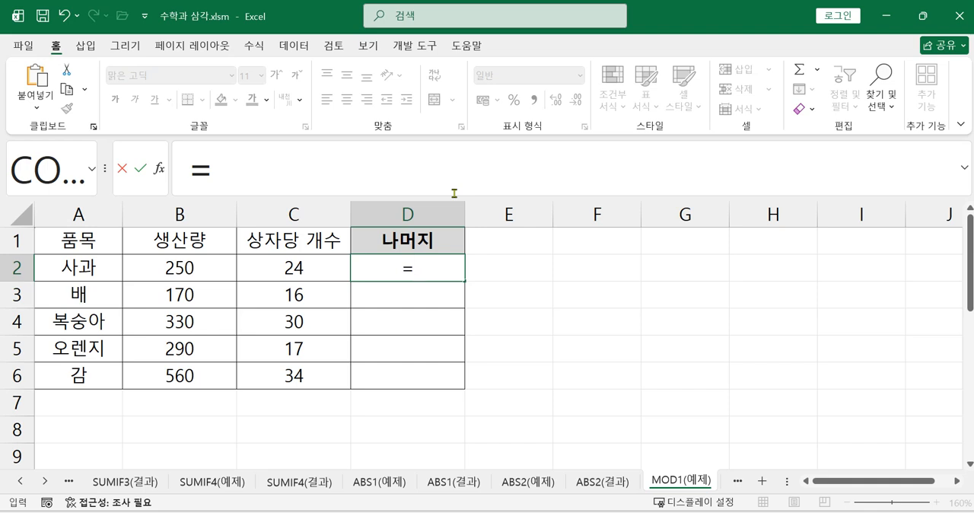
pyautogui.write('MO')
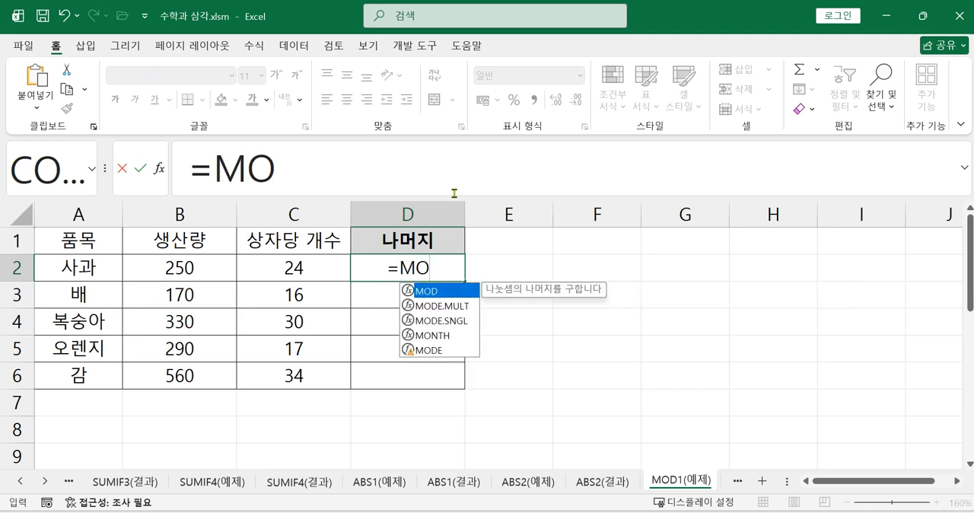
pyautogui.doubleClick(438, 293)
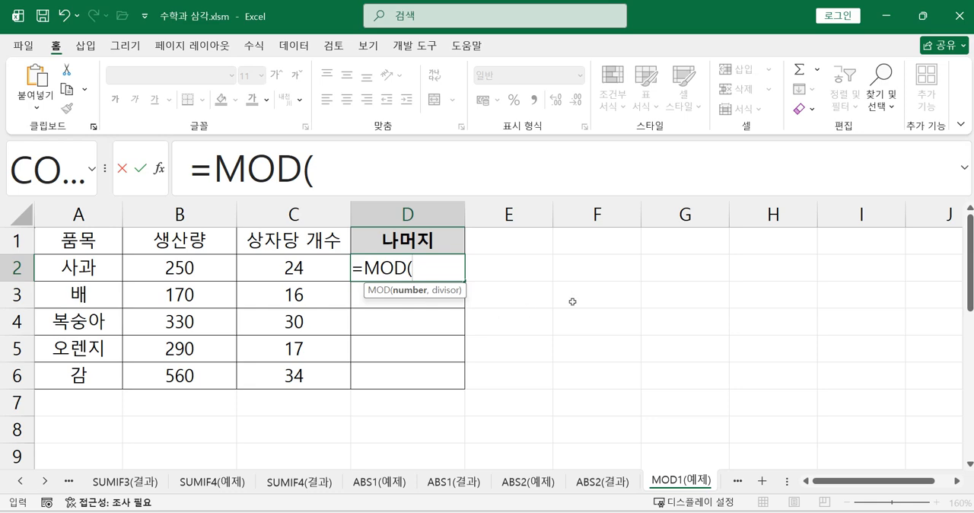
pyautogui.click(172, 267)
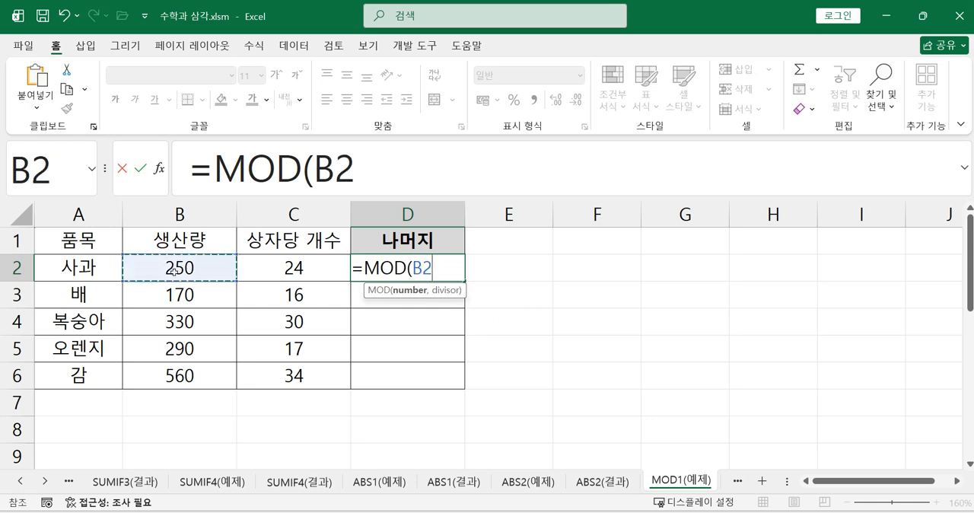
pyautogui.write(',')
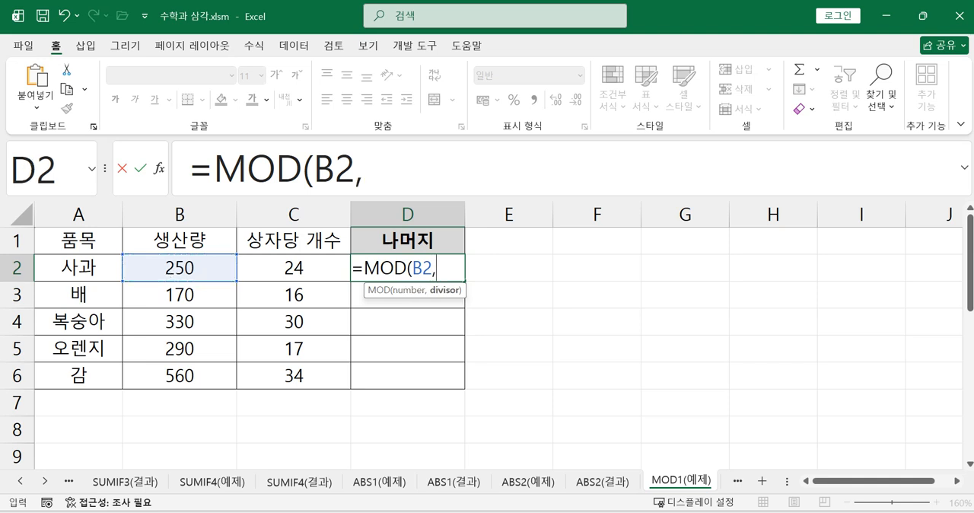
pyautogui.click(318, 268)
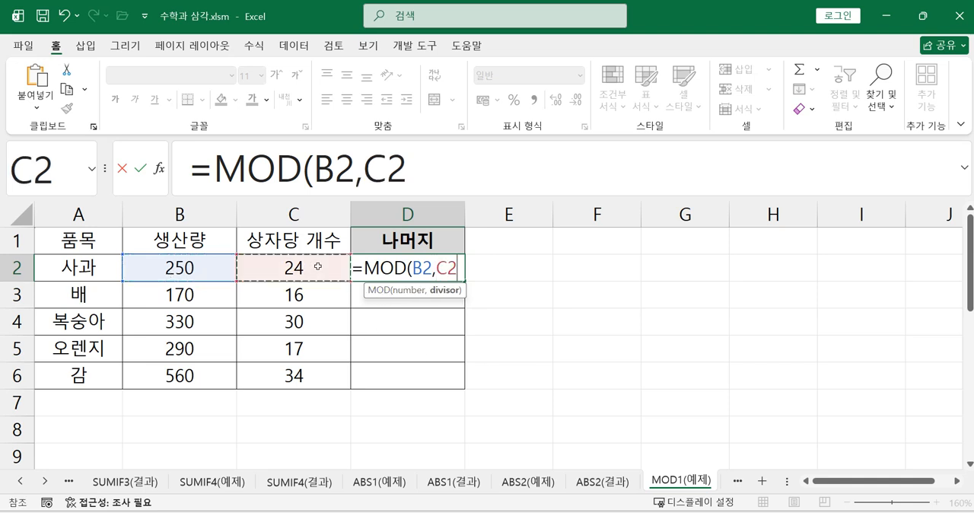
pyautogui.write(')')
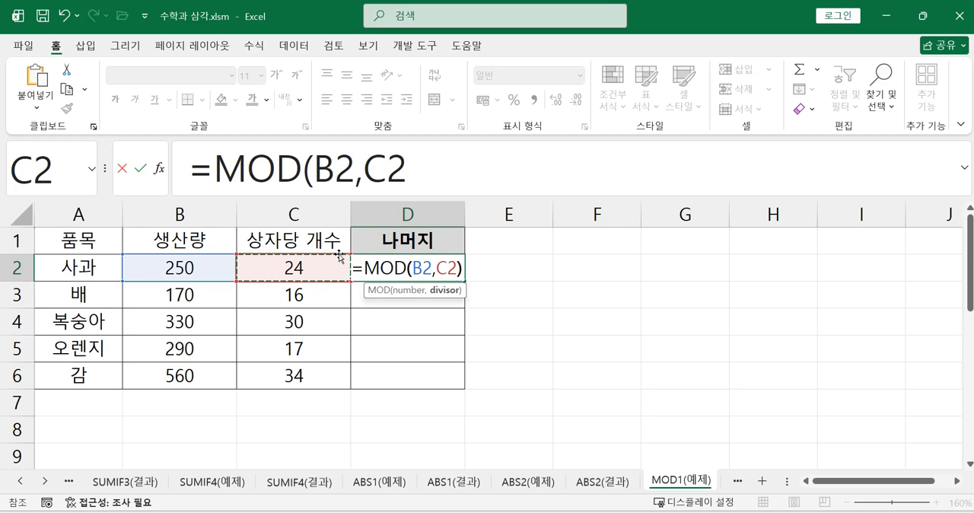
pyautogui.click(337, 174)
pyautogui.click(387, 173)
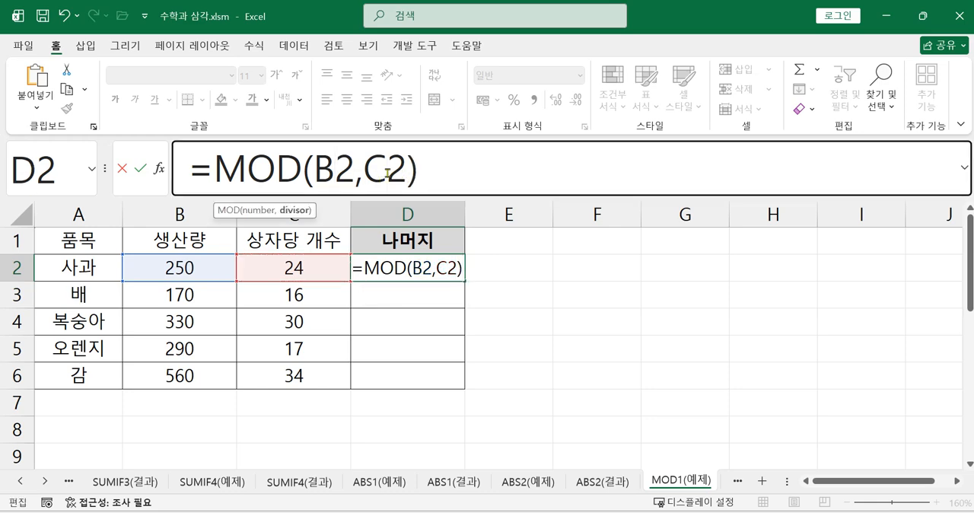
pyautogui.click(445, 173)
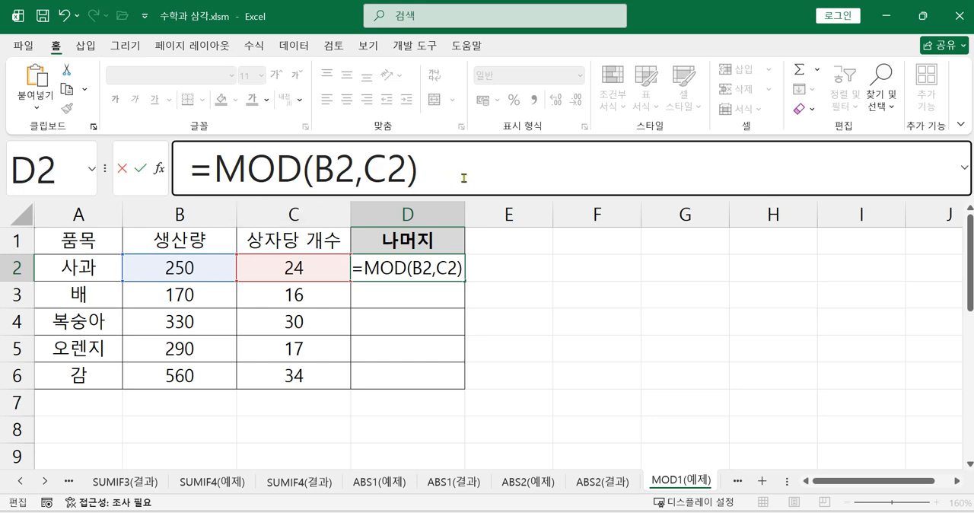
pyautogui.press('Return')
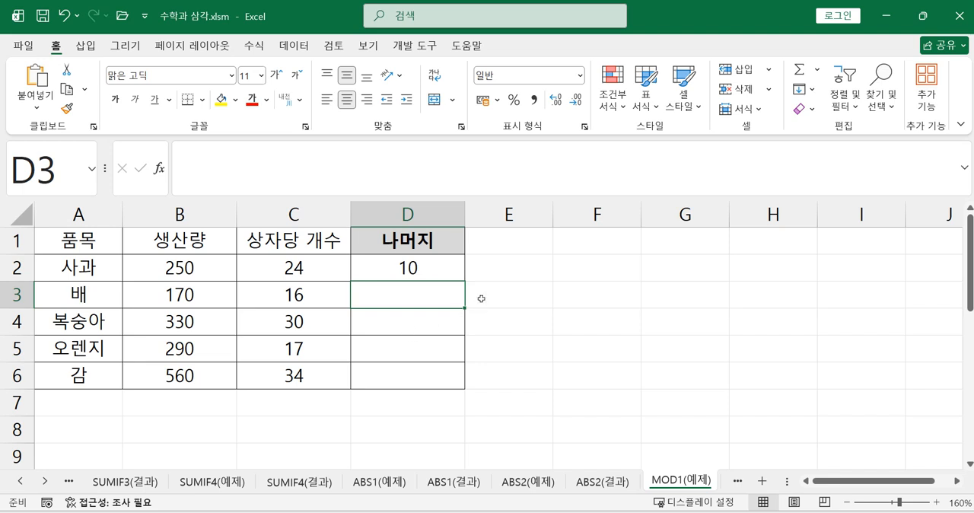
# Calculate the remainder for 배 in D3 with =MOD(B3,C3) and select the finished cell.
pyautogui.write('=')
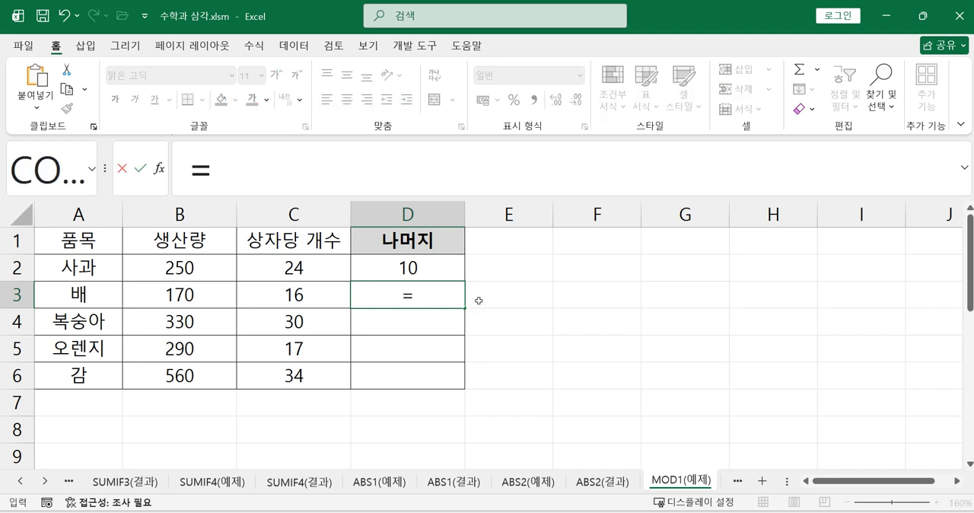
pyautogui.write('MOD(')
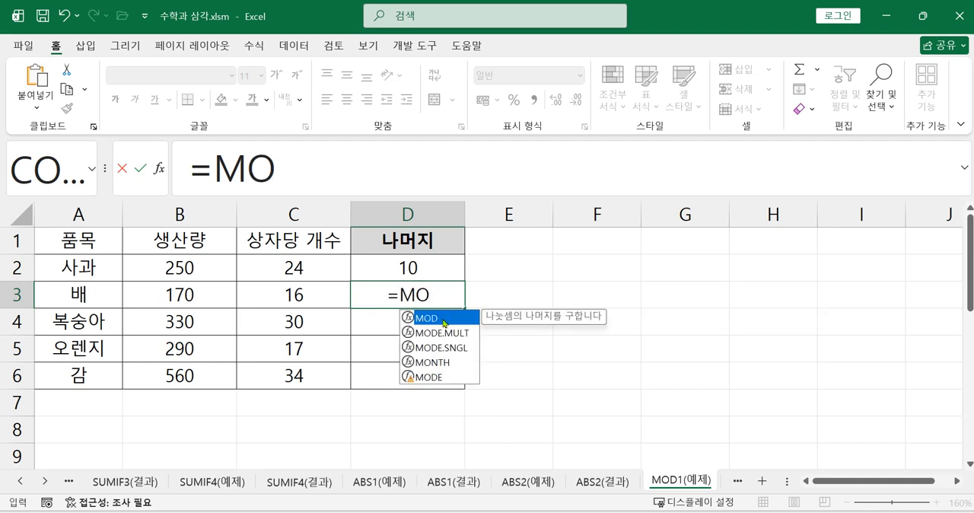
pyautogui.doubleClick(430, 318)
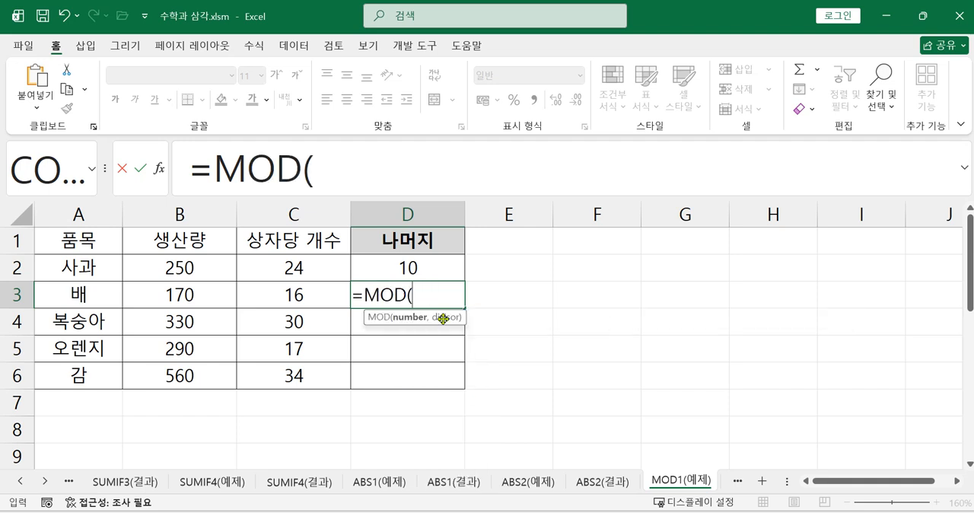
pyautogui.click(232, 294)
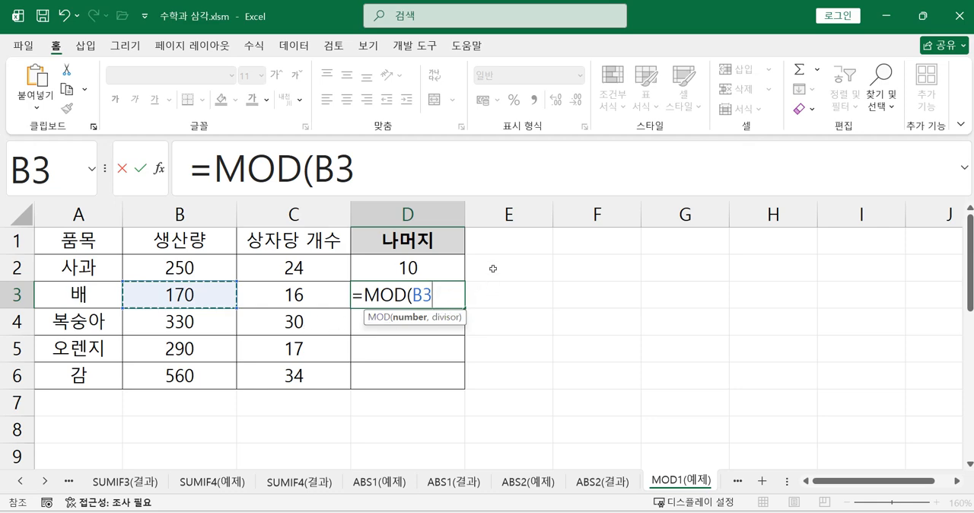
pyautogui.write(',')
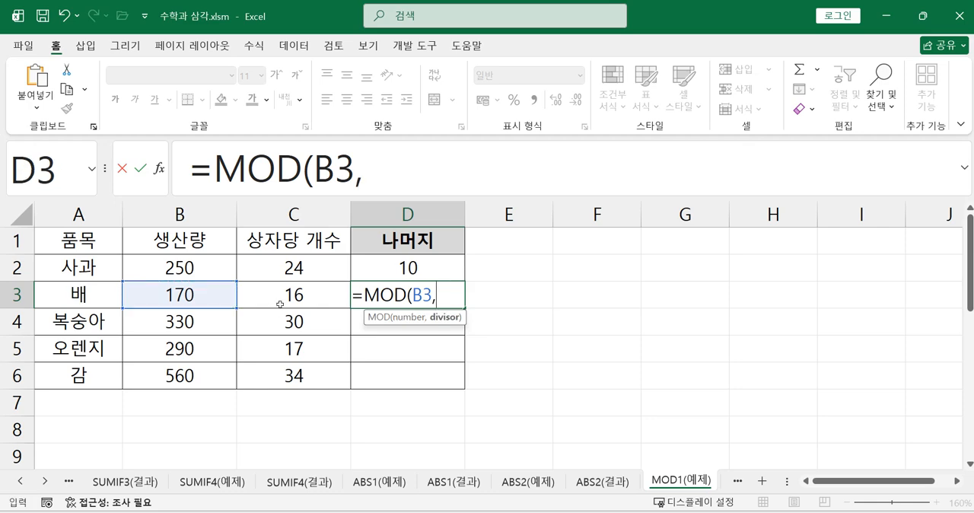
pyautogui.click(282, 298)
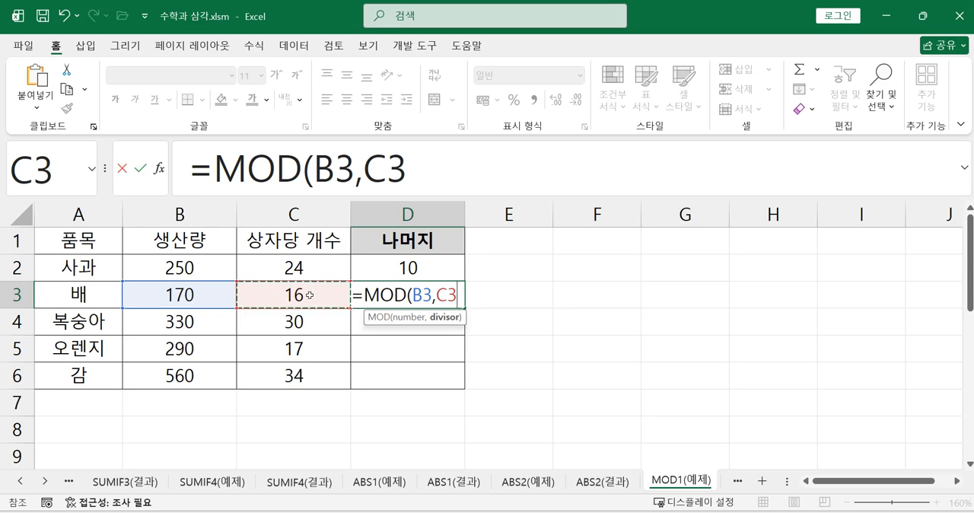
pyautogui.write(')')
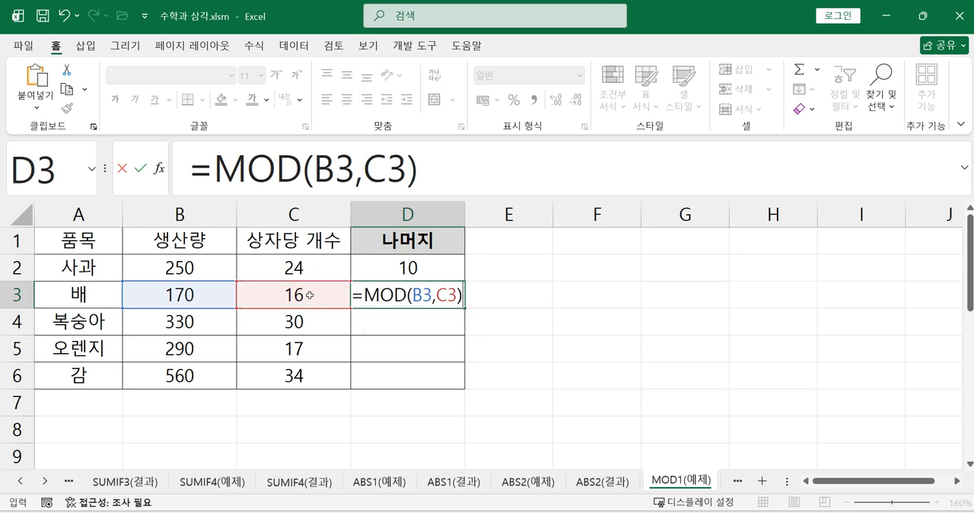
pyautogui.press('Return')
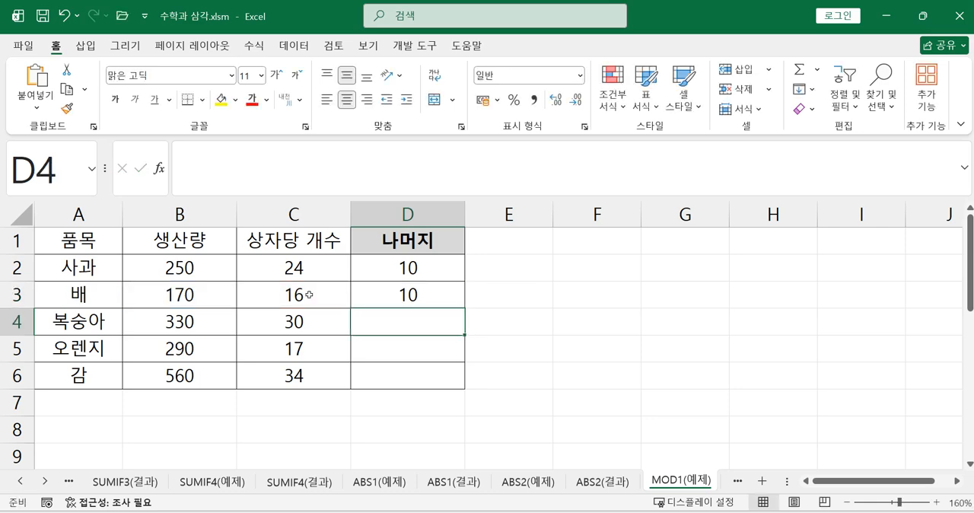
pyautogui.click(403, 294)
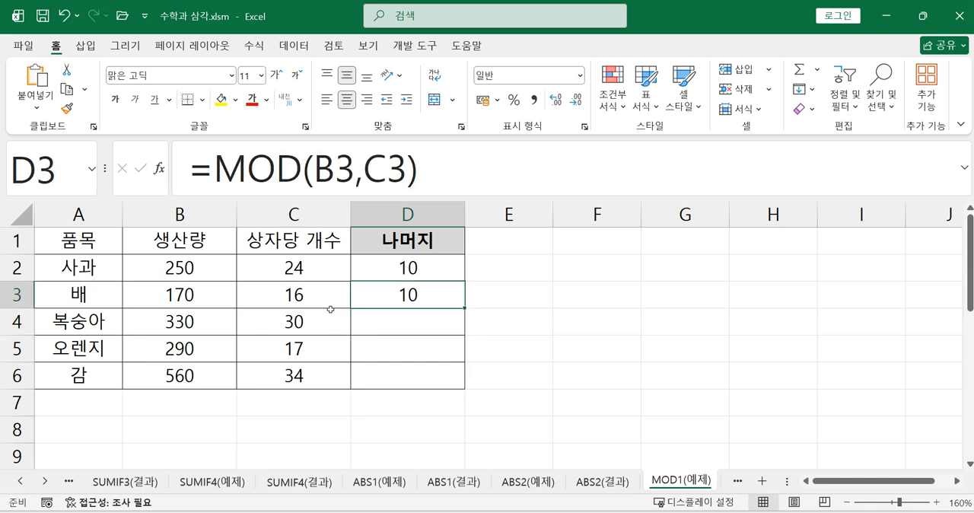
# Calculate the remainder for 복숭아 in D4 with =MOD(B4,C4) and fill the formula down to D6.
pyautogui.click(413, 325)
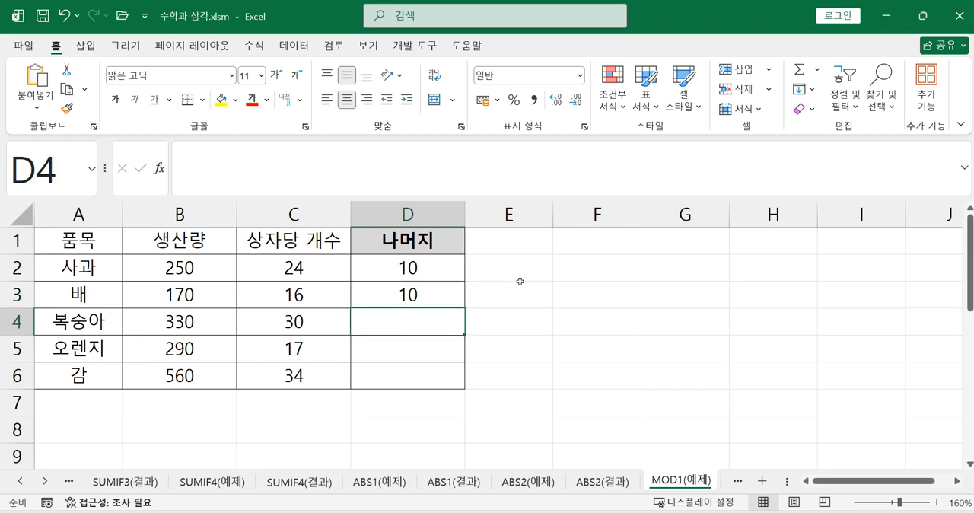
pyautogui.write('=')
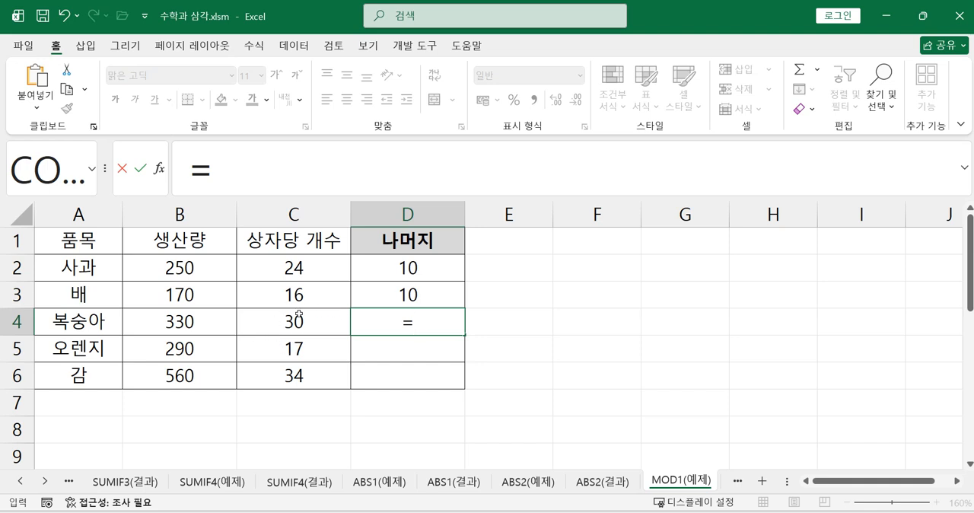
pyautogui.write('MO')
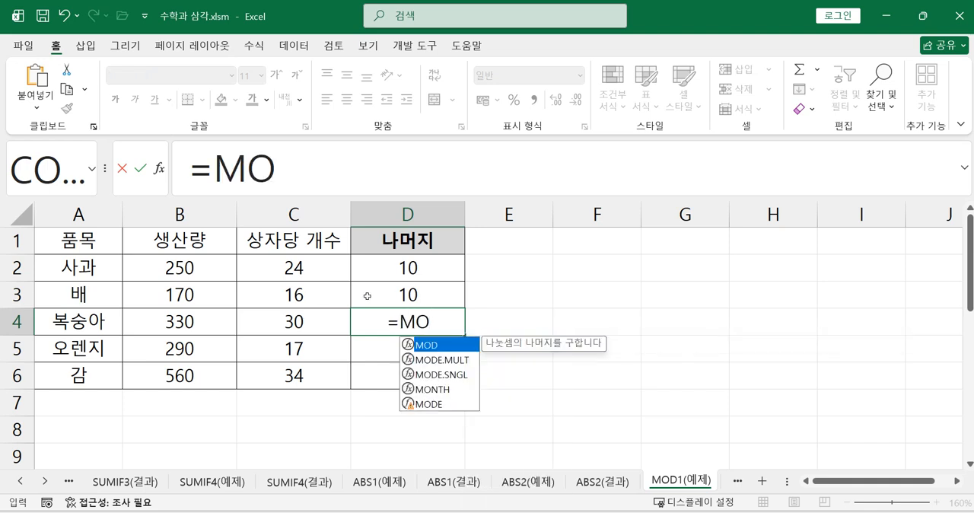
pyautogui.doubleClick(426, 345)
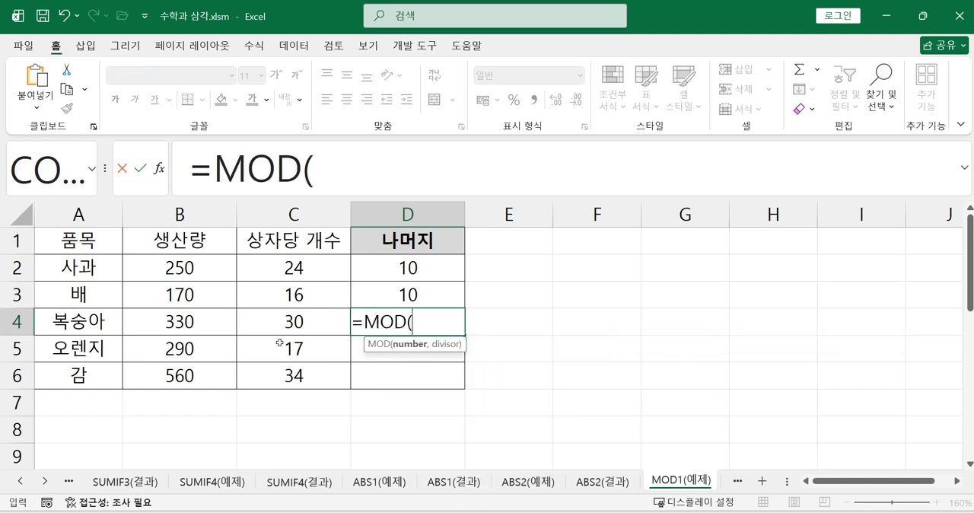
pyautogui.click(202, 323)
pyautogui.write(',')
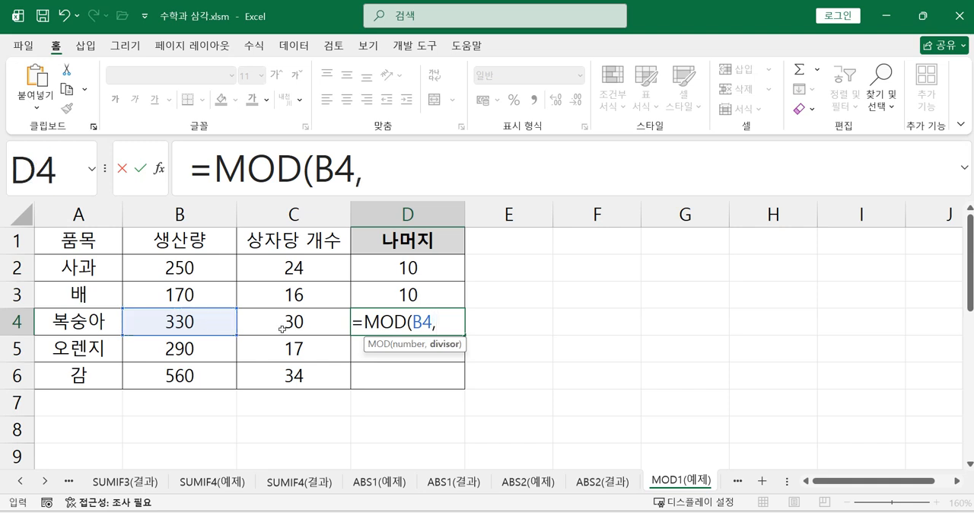
pyautogui.click(282, 329)
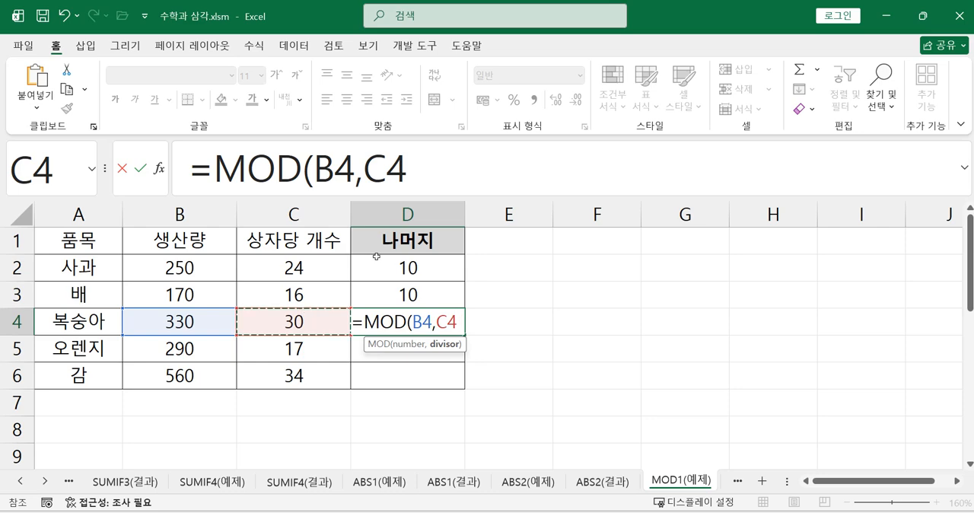
pyautogui.write(')')
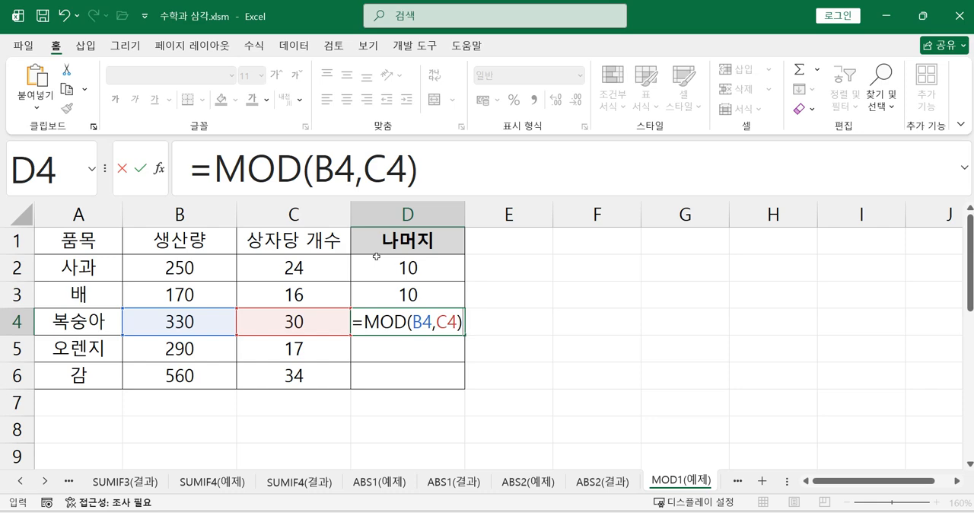
pyautogui.press('Return')
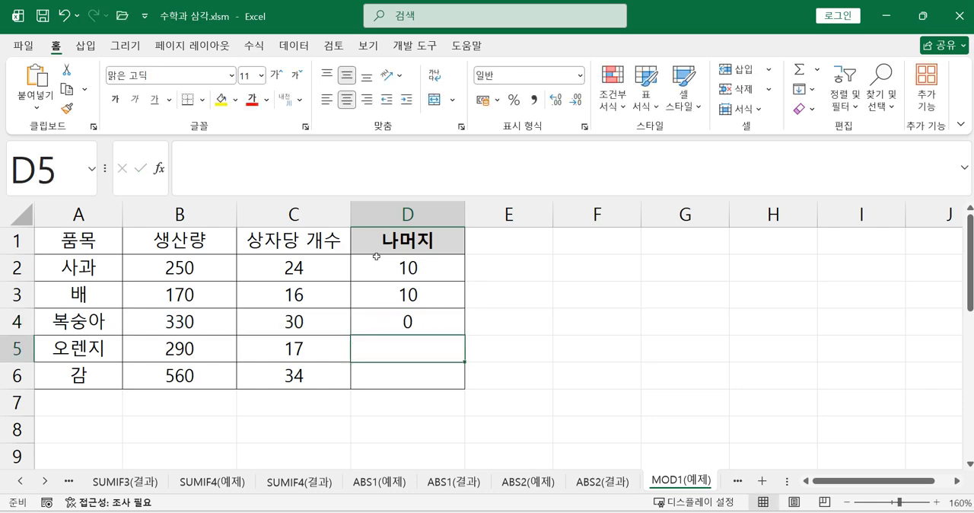
pyautogui.click(407, 320)
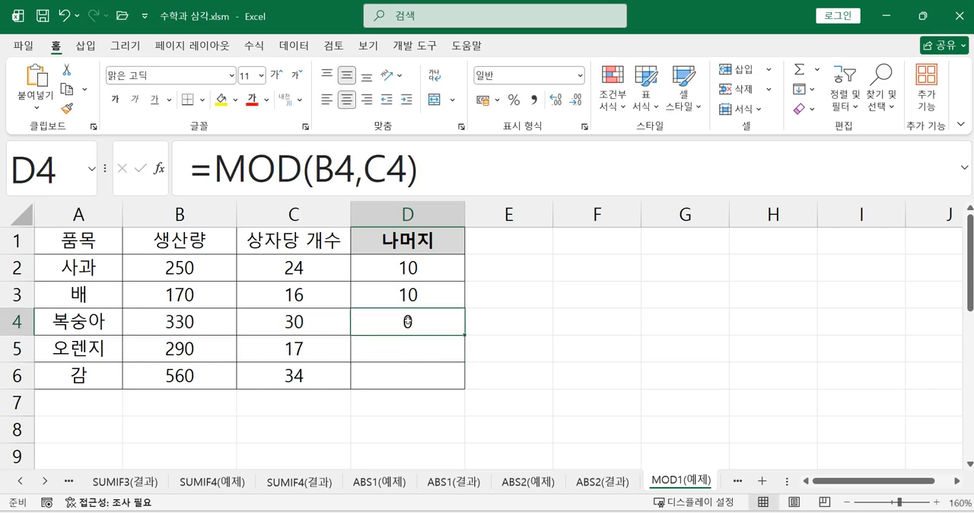
pyautogui.moveTo(463, 335); pyautogui.dragTo(452, 390)
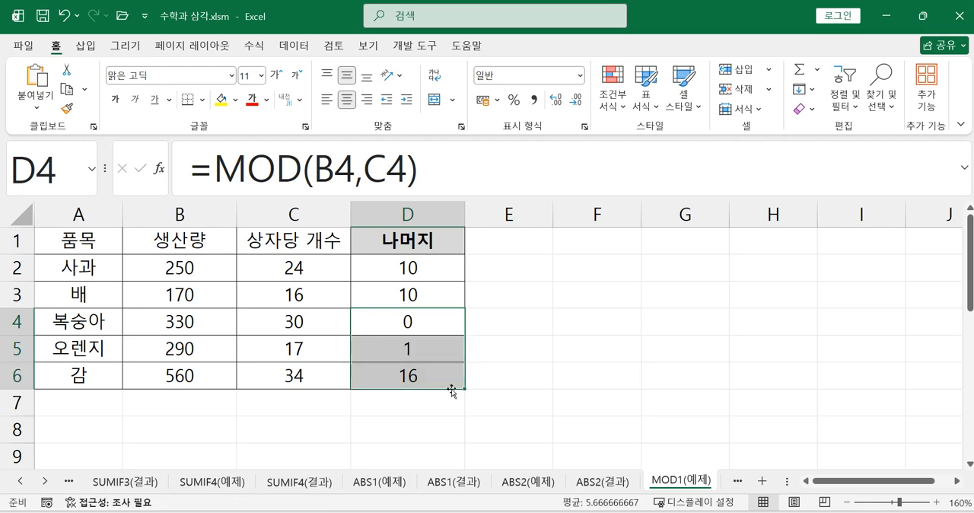
# Examine the number and divisor arguments of the MOD formula in D2 and the MOD syntax note in the 엑셀 함수.hwp document in 한글.
pyautogui.click(403, 267)
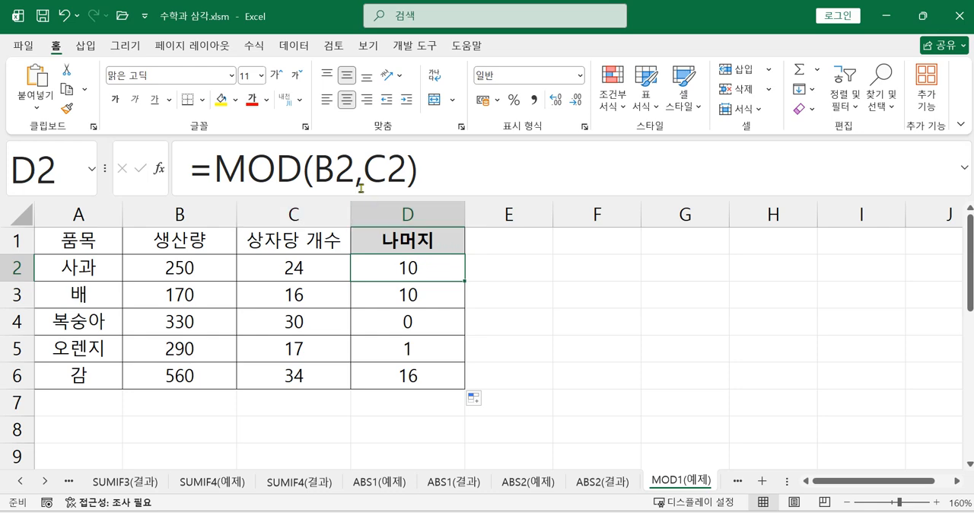
pyautogui.click(337, 172)
pyautogui.click(375, 171)
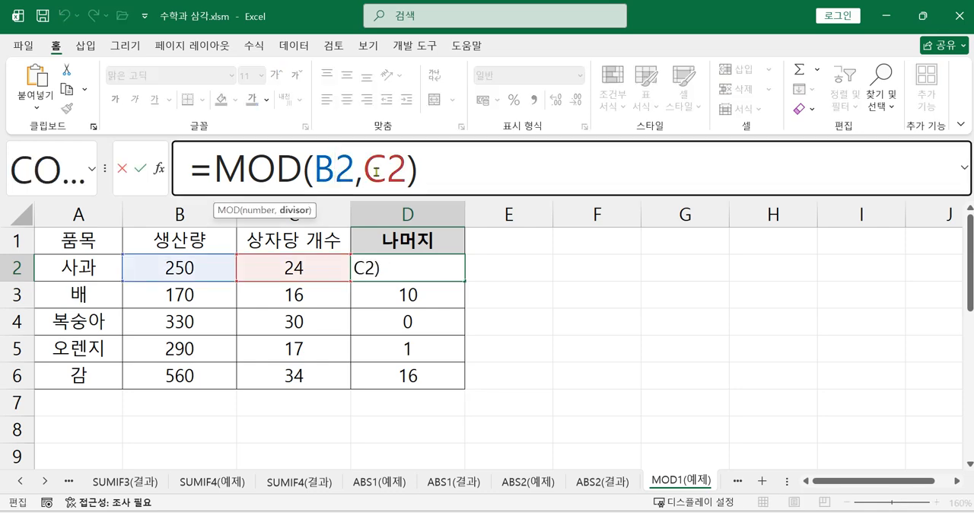
pyautogui.click(337, 176)
pyautogui.click(385, 172)
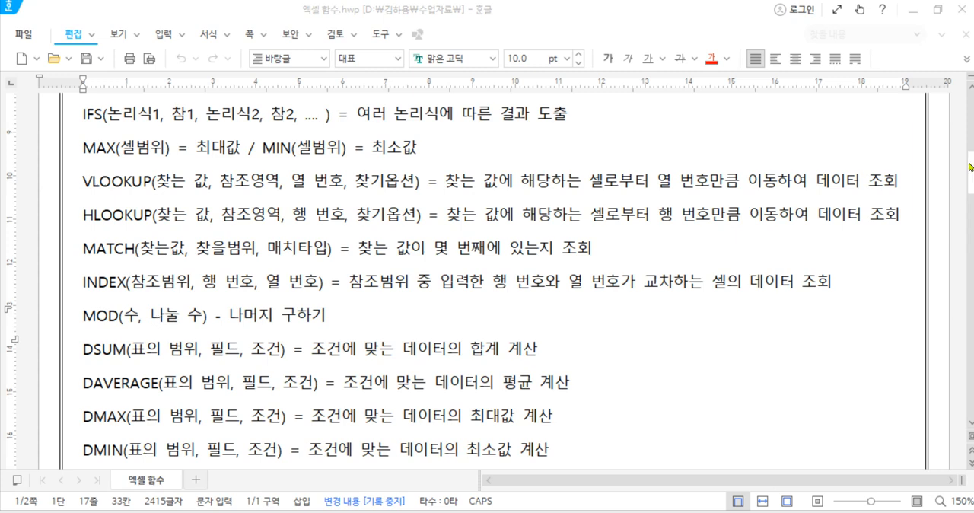
pyautogui.click(915, 13)
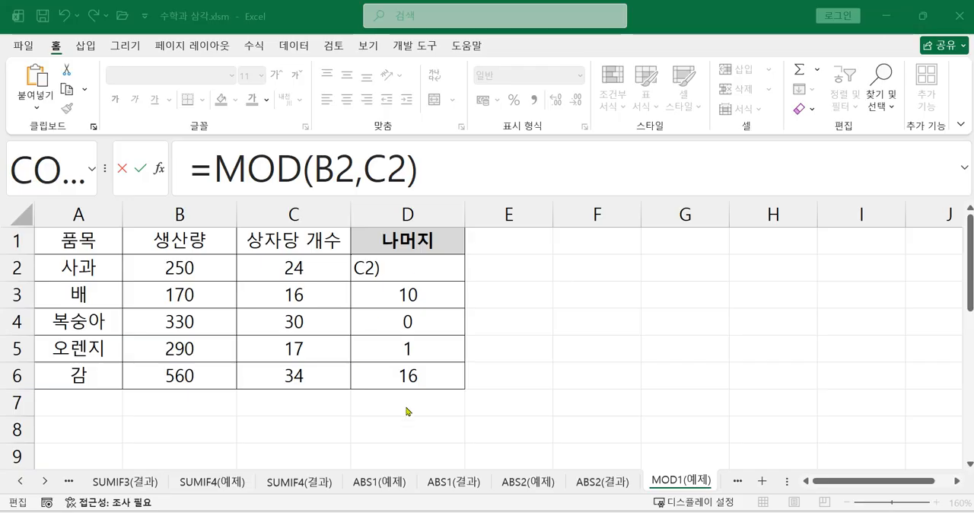
pyautogui.click(466, 174)
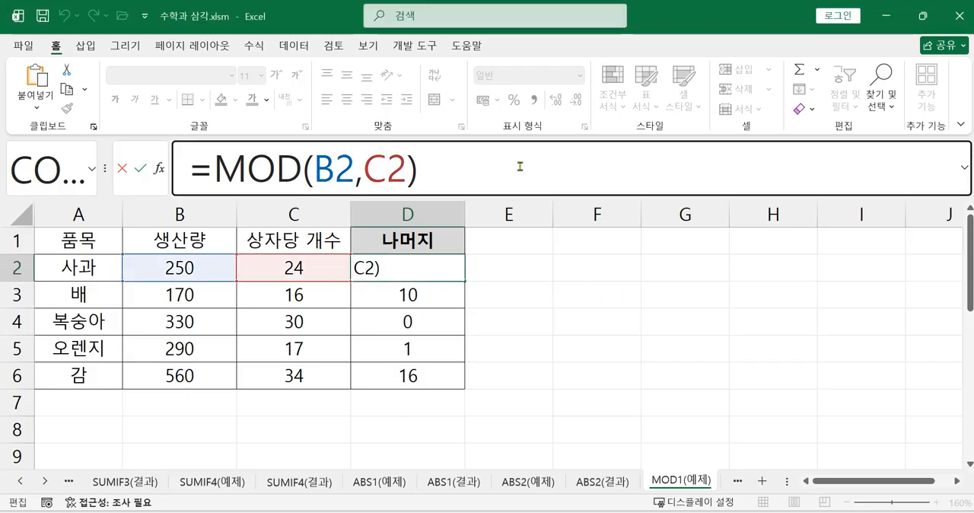
pyautogui.press('Return')
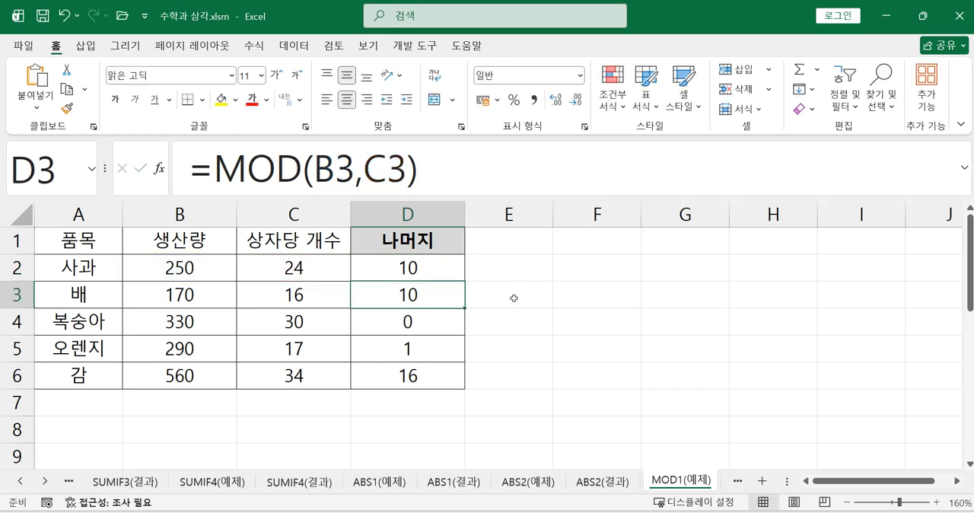
# Go to the MOD2(예제) worksheet and enlarge its zoom to 164%.
pyautogui.click(737, 481)
pyautogui.click(738, 482)
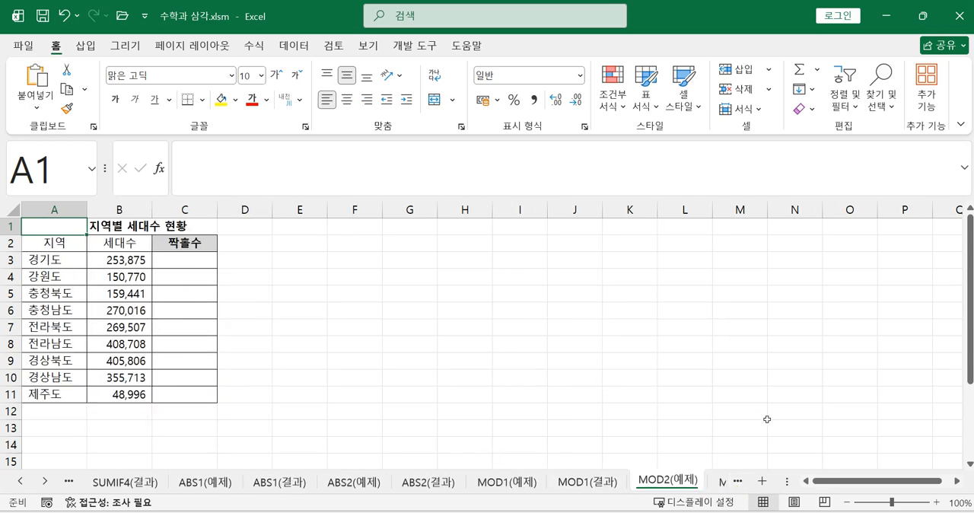
pyautogui.click(900, 503)
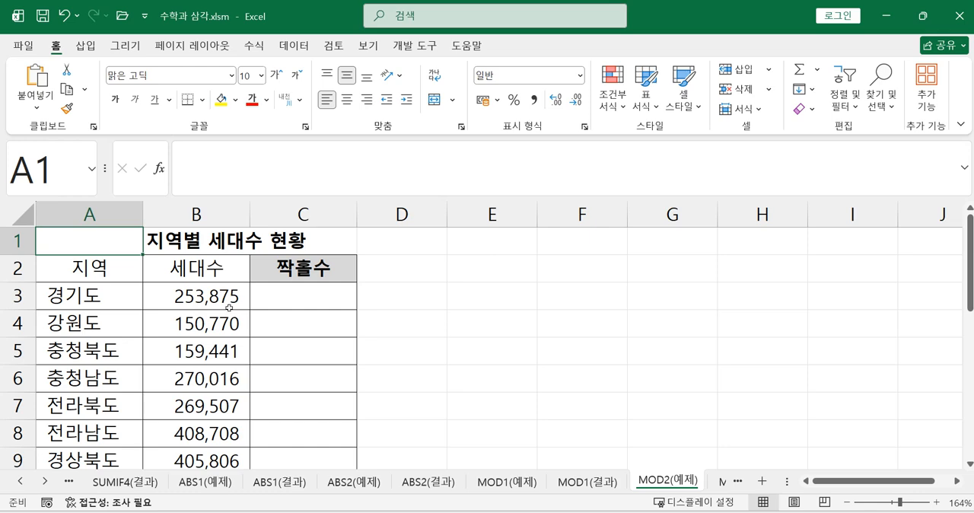
# Calculate the remainder of 경기도's 세대수 divided by 2 in C3 with =MOD(B3,2).
pyautogui.click(288, 299)
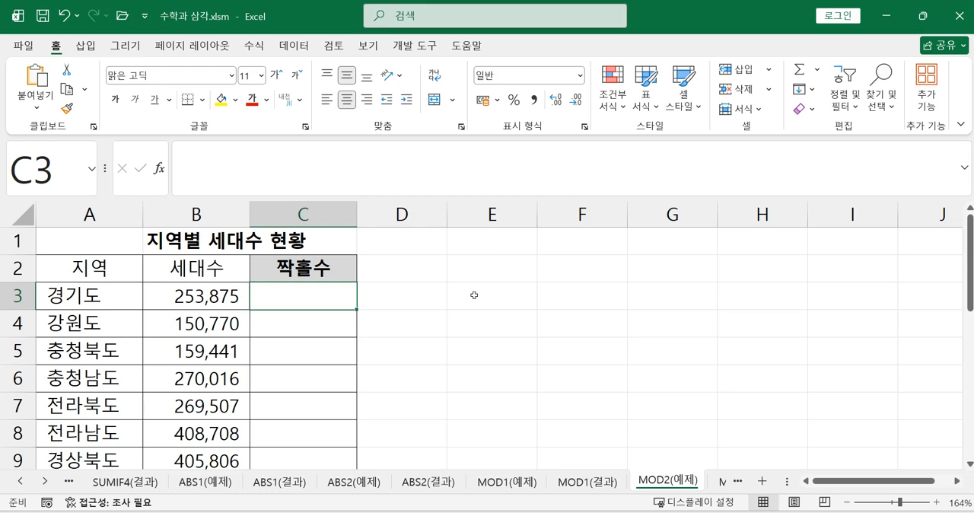
pyautogui.write('=')
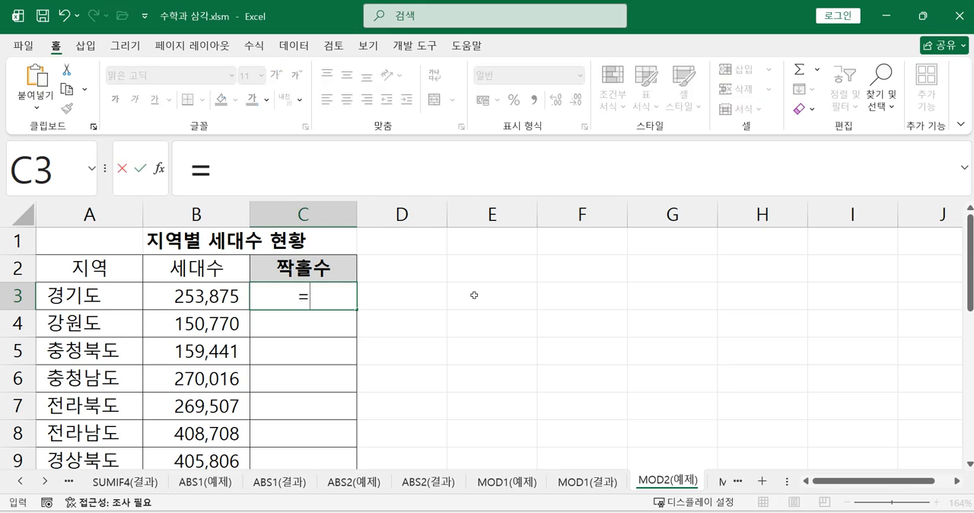
pyautogui.write('M')
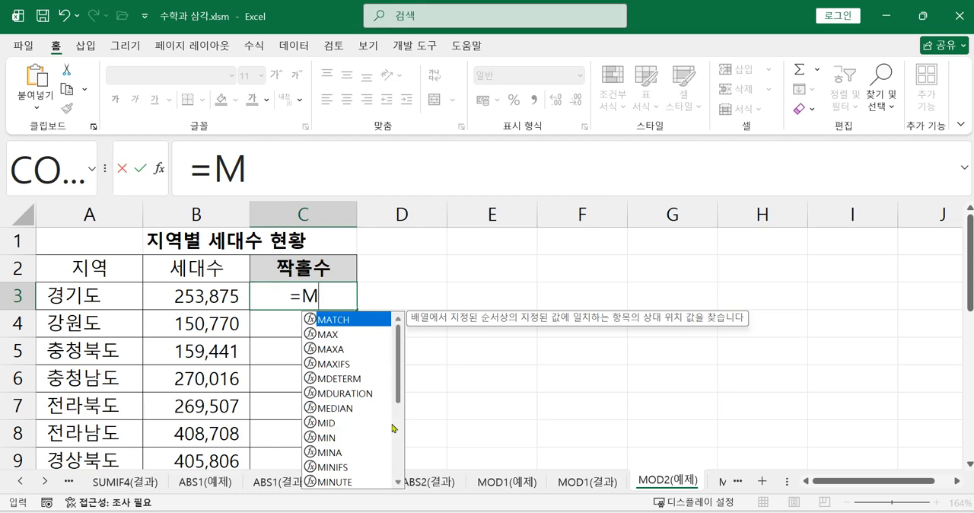
pyautogui.write('O')
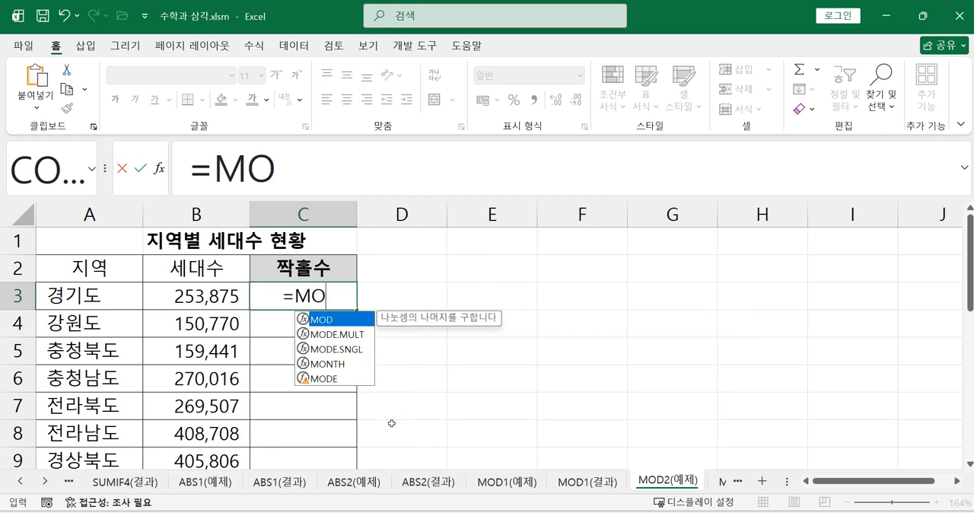
pyautogui.doubleClick(336, 321)
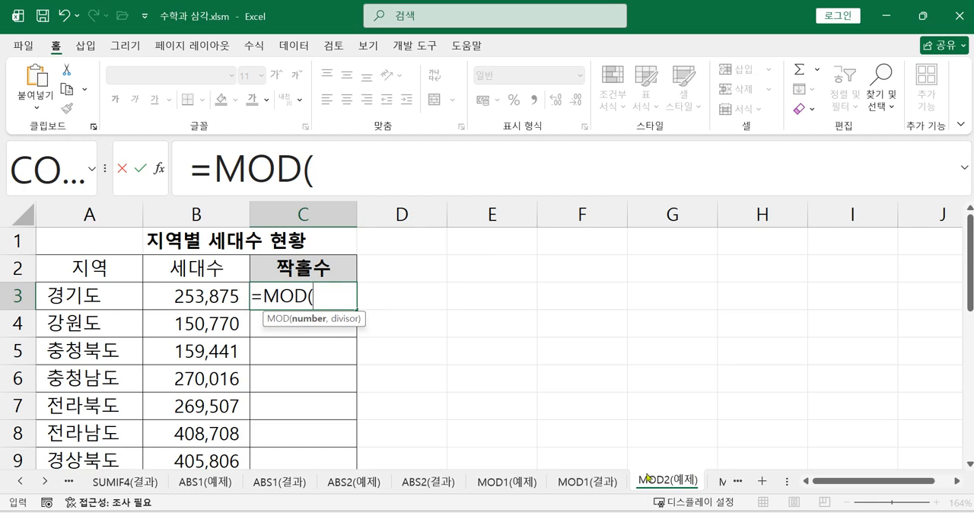
pyautogui.click(217, 295)
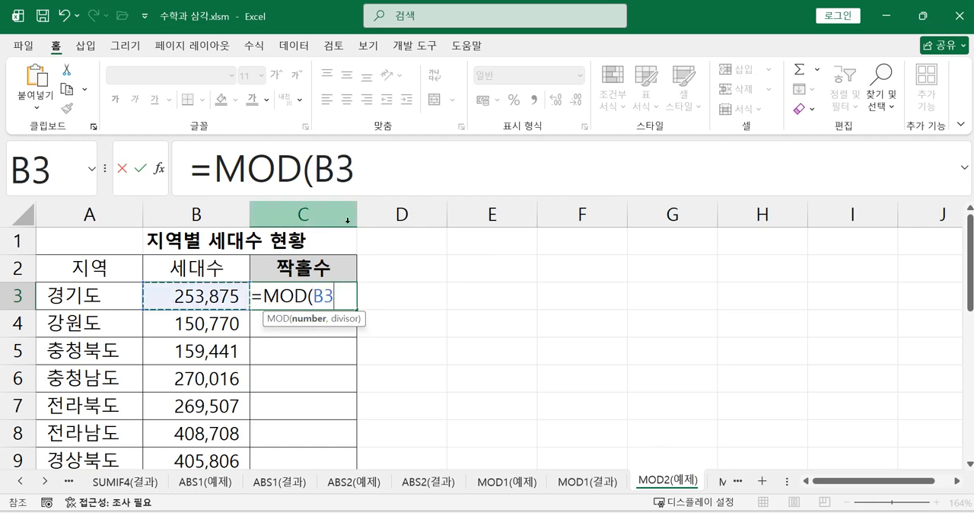
pyautogui.write(',2')
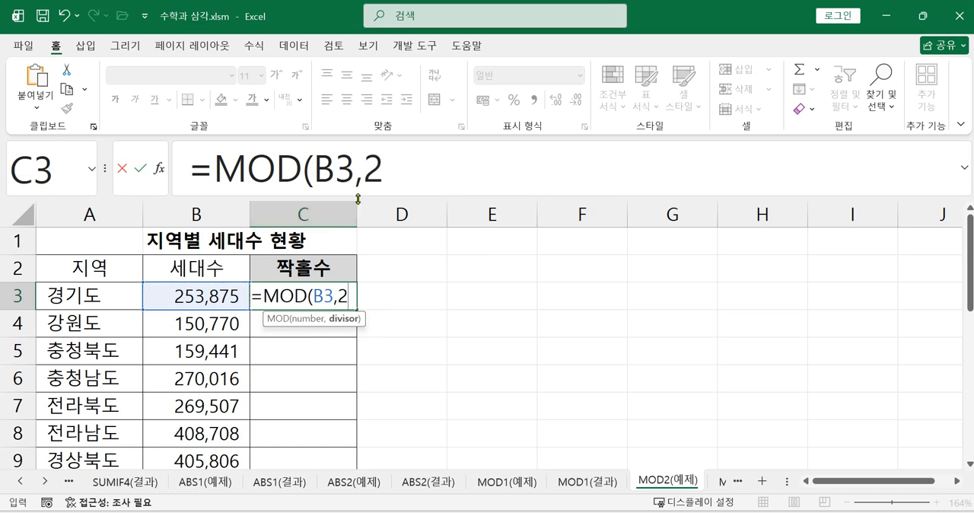
pyautogui.write(')')
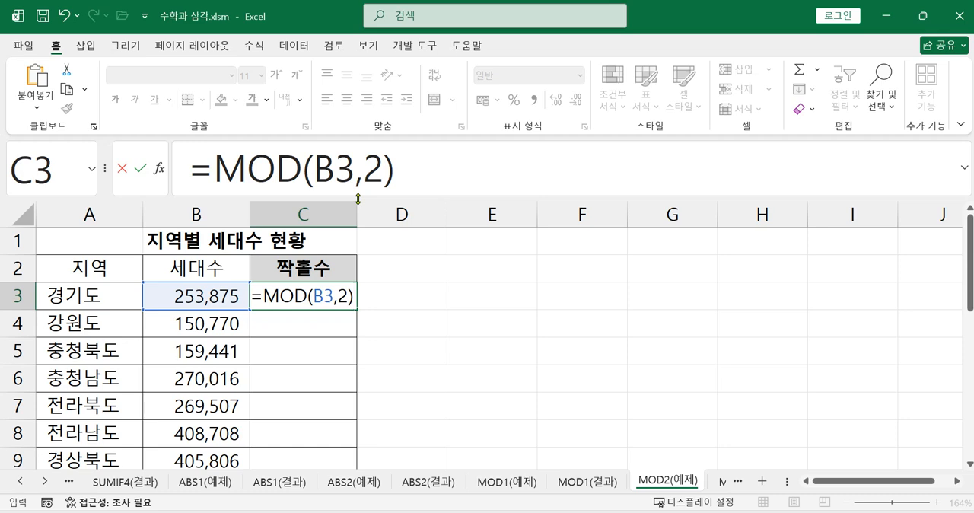
pyautogui.press('Return')
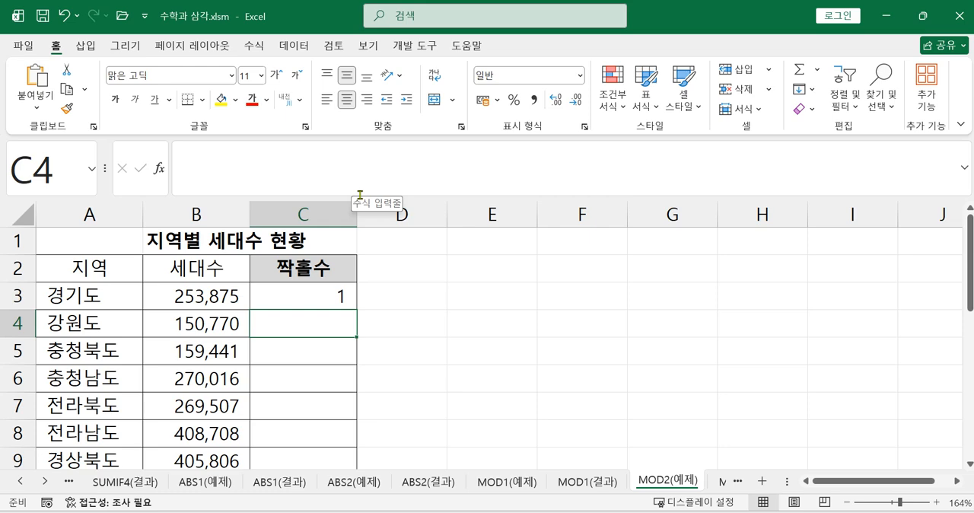
# Calculate the remainder for 강원도 in C4 with =MOD(B4,2) and review the formulas in C4 and C3.
pyautogui.write('=')
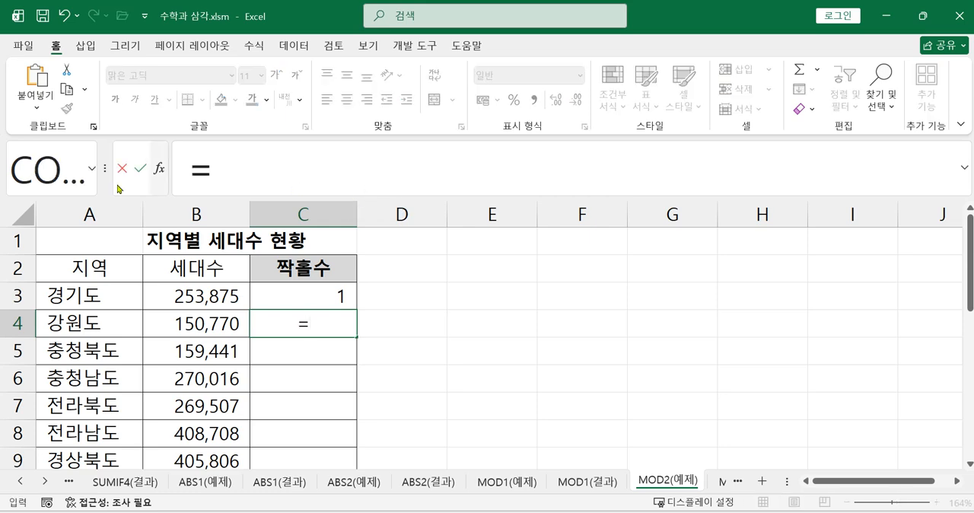
pyautogui.write('MO')
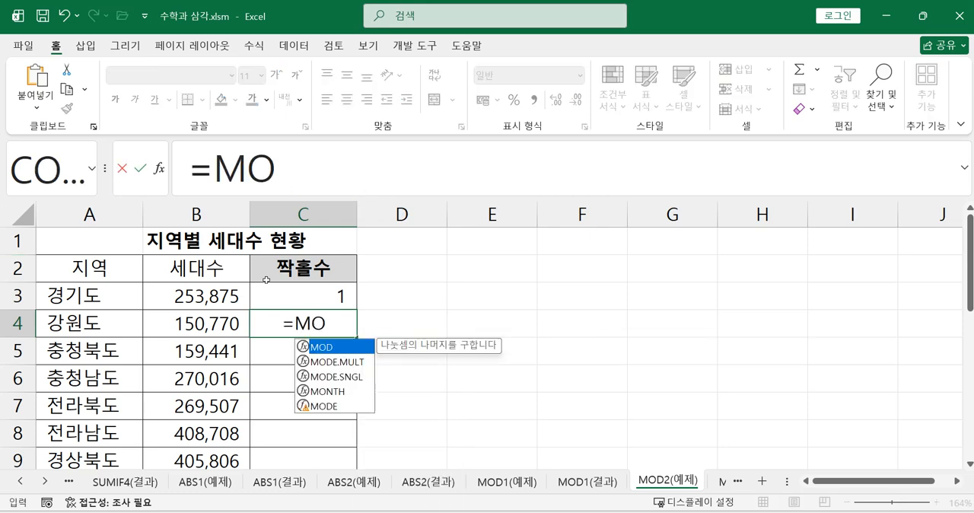
pyautogui.doubleClick(319, 348)
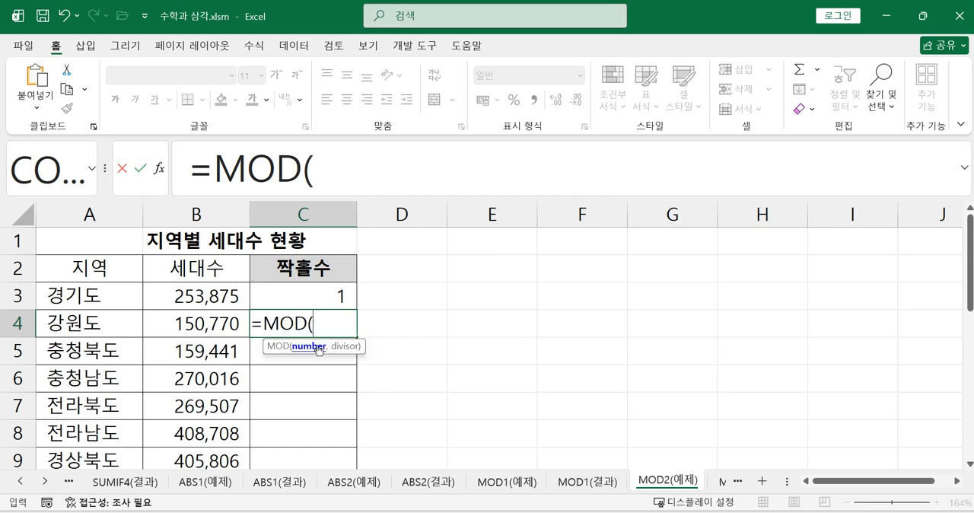
pyautogui.click(209, 323)
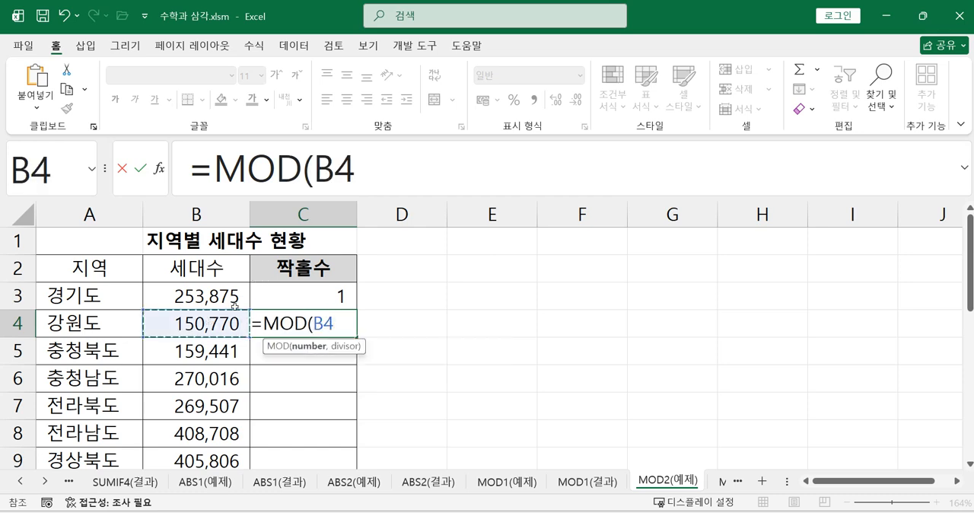
pyautogui.write(',2)')
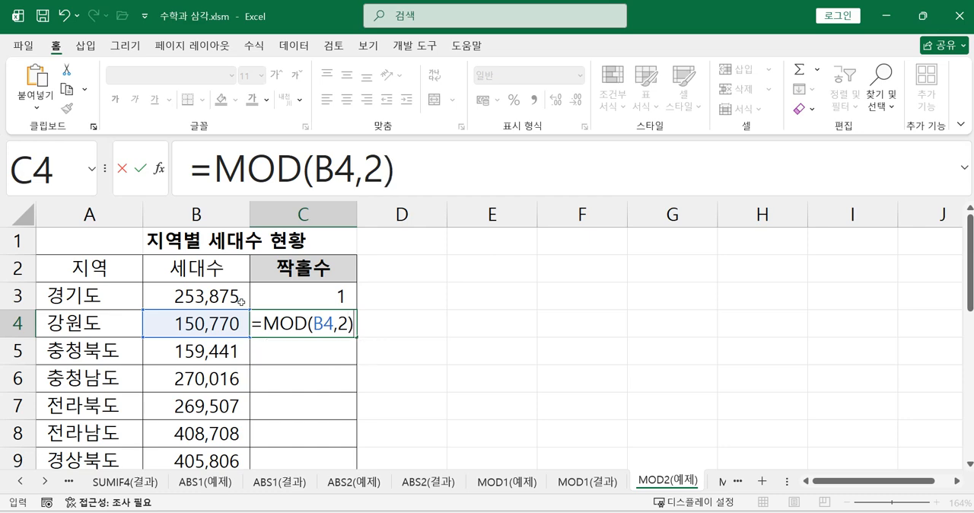
pyautogui.press('Return')
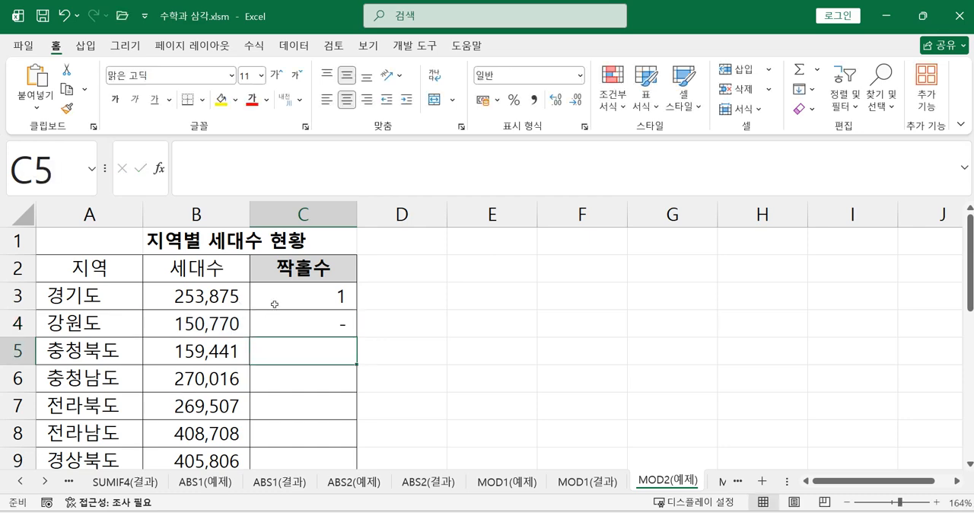
pyautogui.click(327, 328)
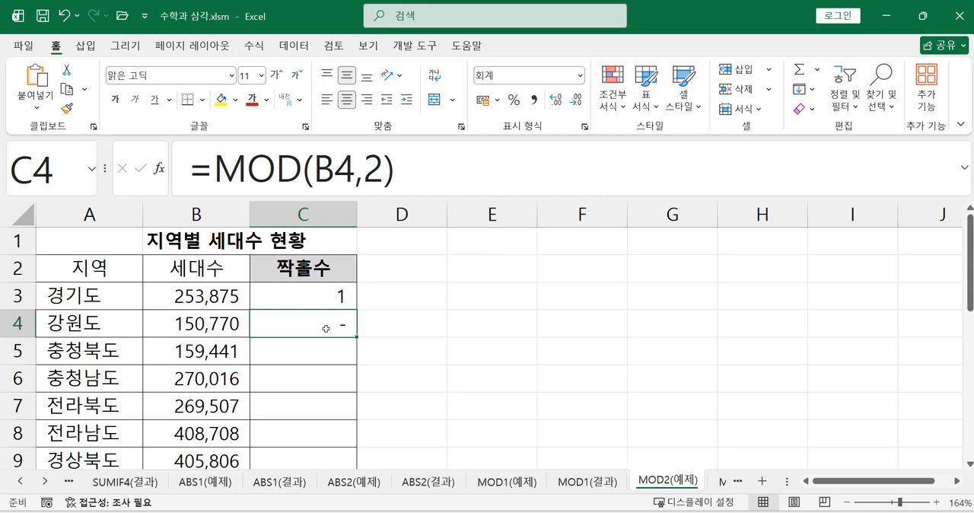
pyautogui.click(338, 297)
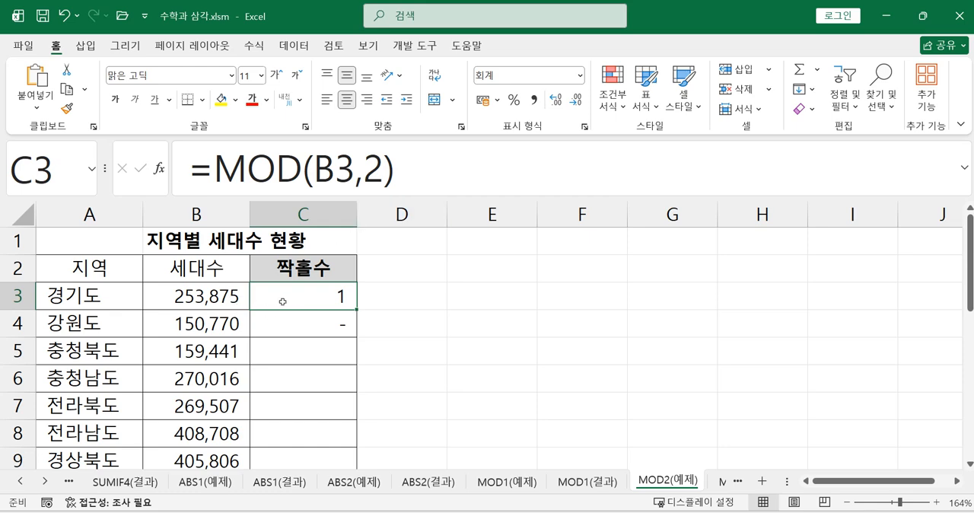
# Extend the C3 formula to the comparison =MOD(B3,2)=1.
pyautogui.click(425, 175)
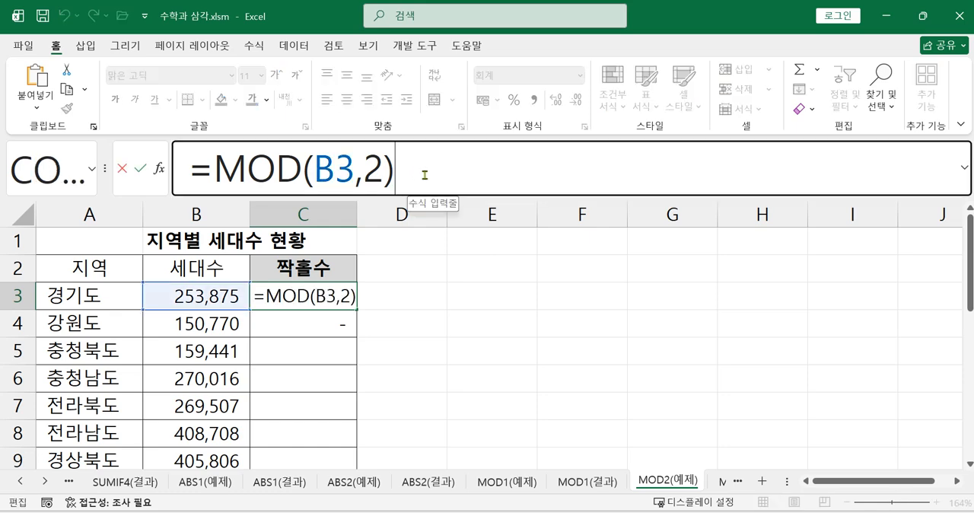
pyautogui.write('=1')
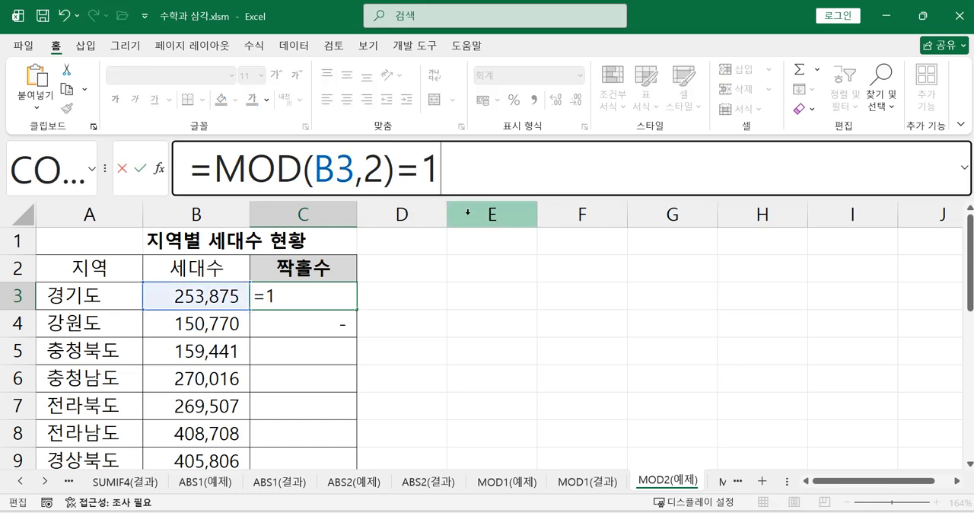
pyautogui.press('Return')
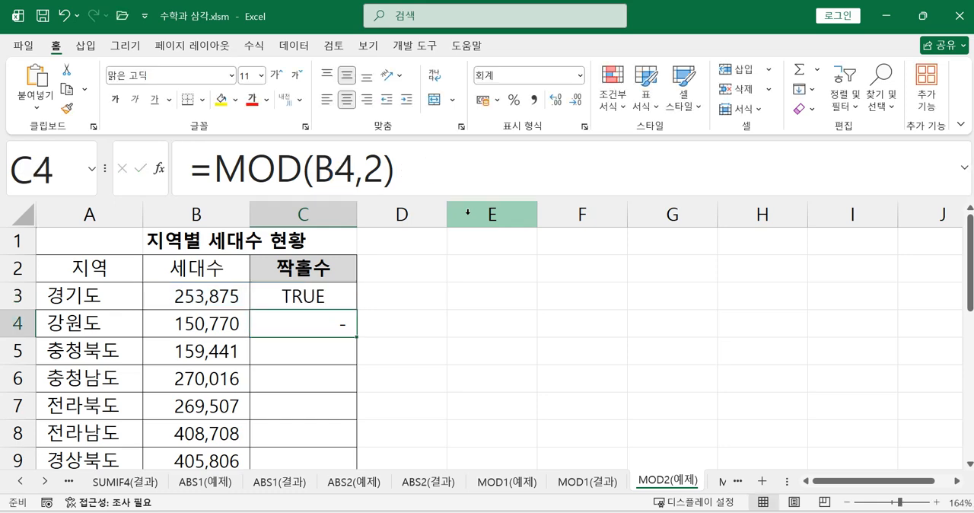
# Insert the IF function before MOD in C3 so that MOD(B3,2)=1 becomes its logical test.
pyautogui.click(300, 296)
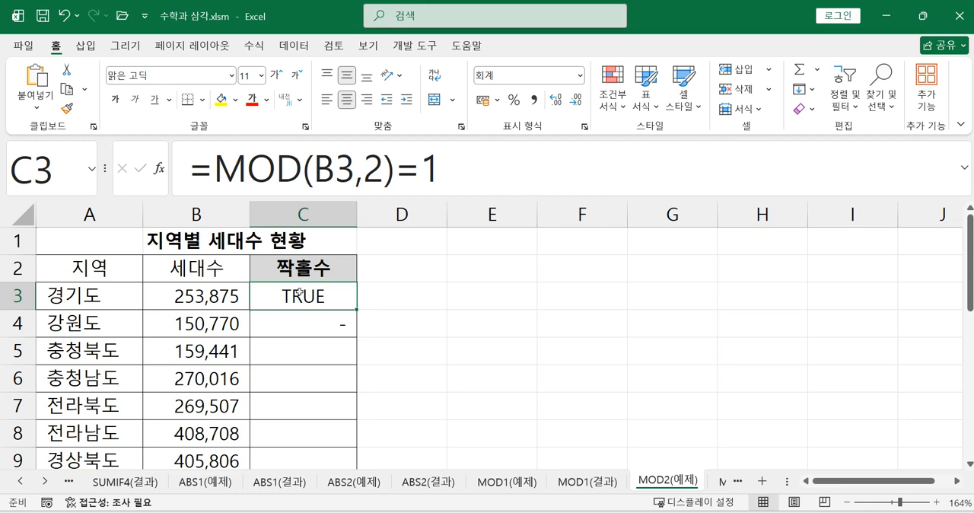
pyautogui.click(213, 175)
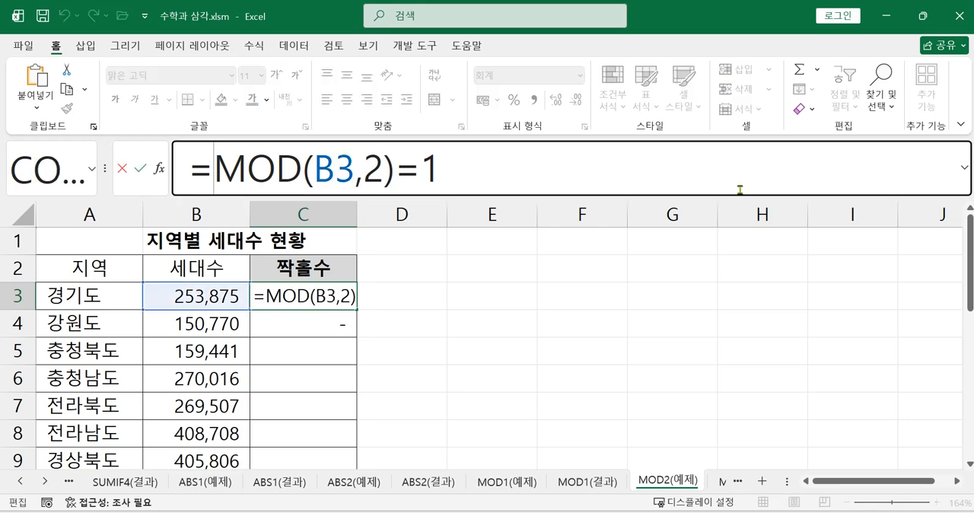
pyautogui.write('I')
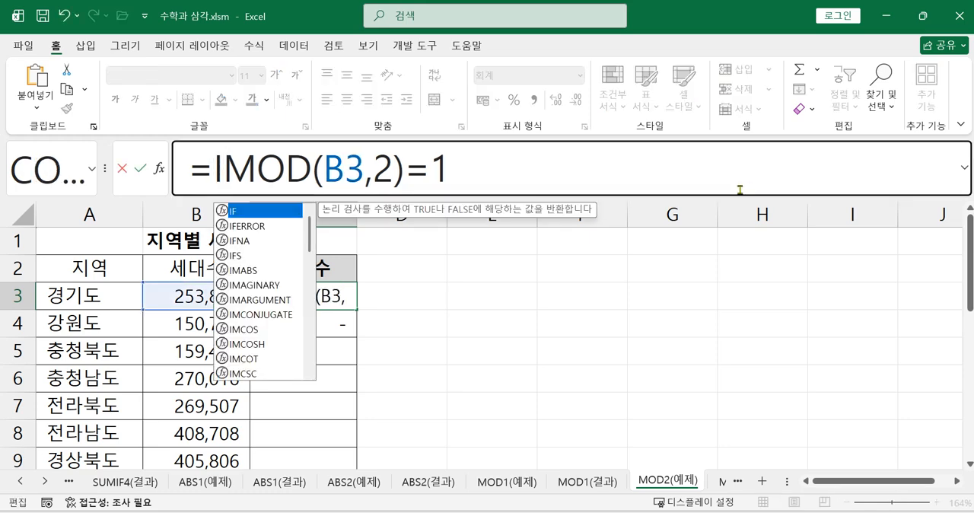
pyautogui.doubleClick(257, 214)
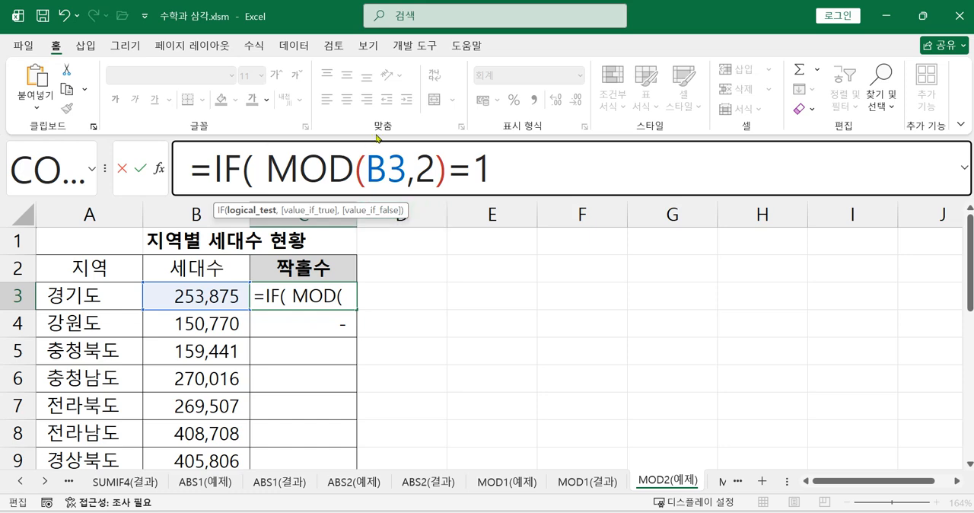
# Complete the IF formula in C3 with "홀수" as the true result and "짝수" as the false result.
pyautogui.click(515, 169)
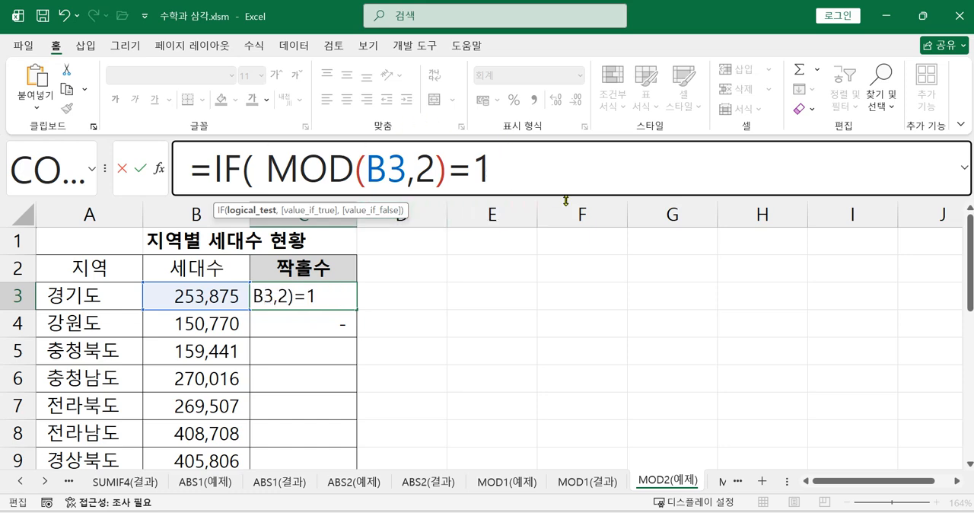
pyautogui.write(',')
pyautogui.write(' "GH')
pyautogui.press('BackSpace')
pyautogui.press('BackSpace')
pyautogui.write('홀수"')
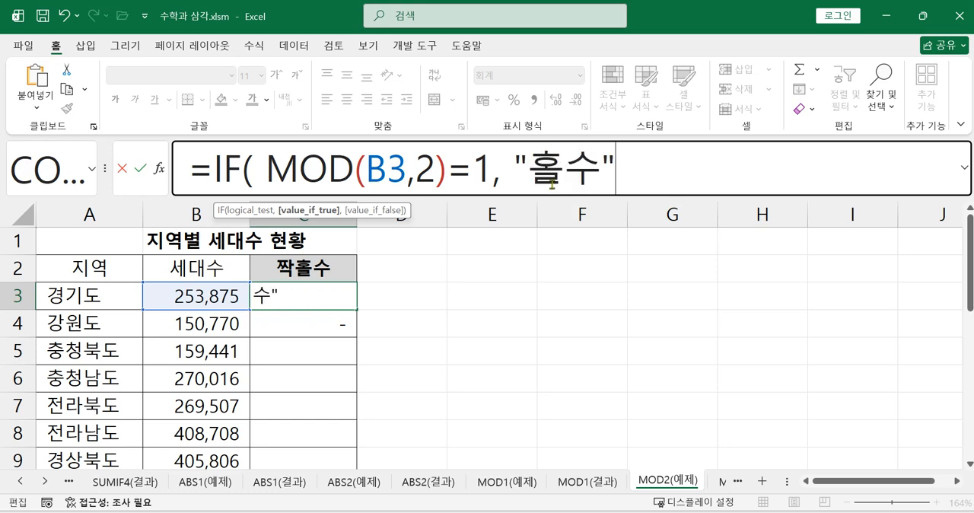
pyautogui.write(', "')
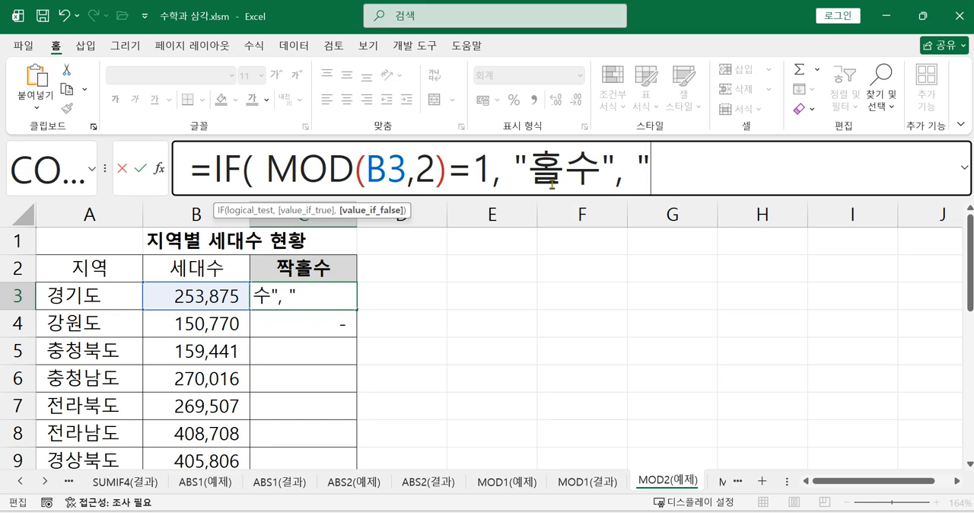
pyautogui.write('ㅉㅏㄱㅅㅜ')
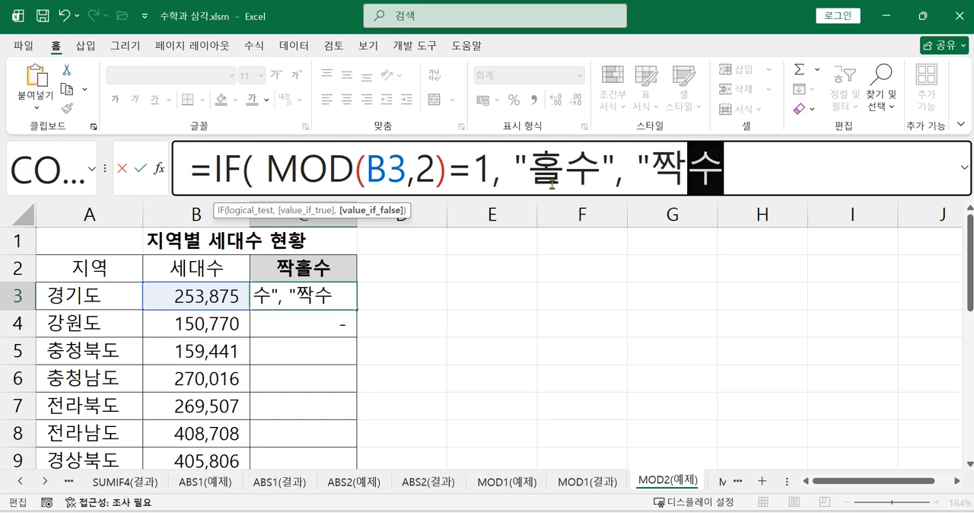
pyautogui.write('" )')
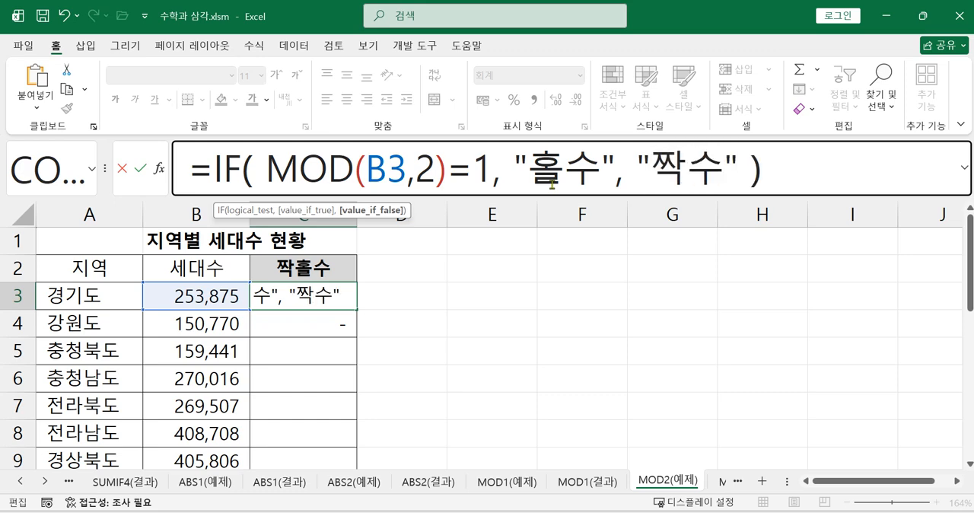
pyautogui.press('Return')
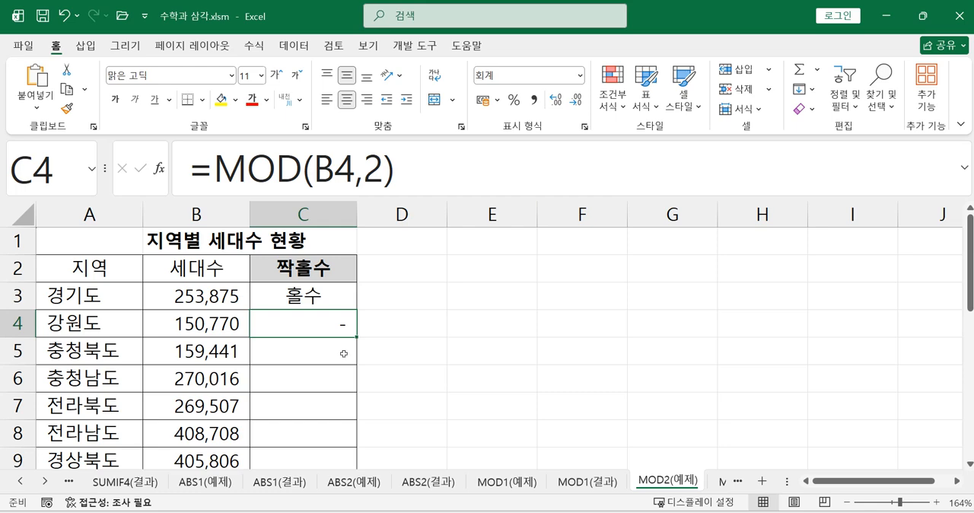
# Start an IF formula in D3 with the logical test MOD(B3,2)=0.
pyautogui.click(390, 301)
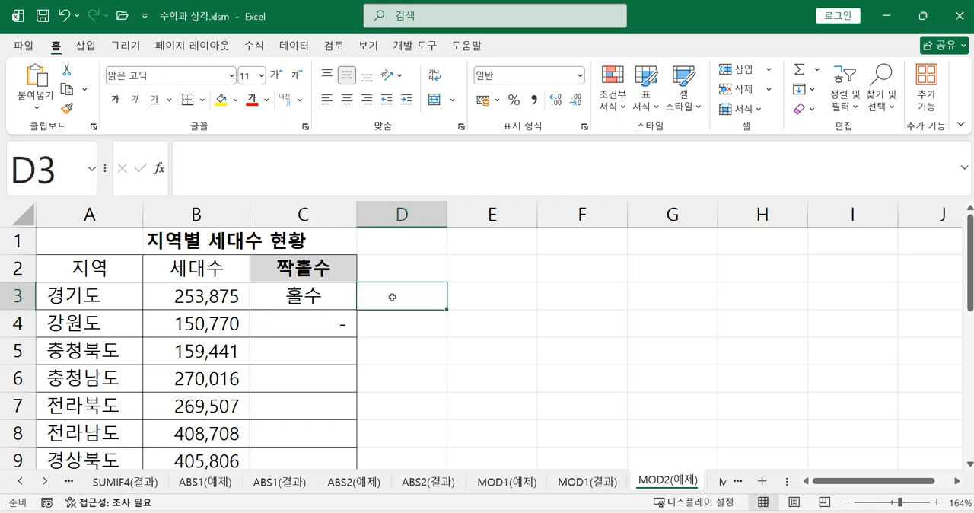
pyautogui.write('=ㅑ')
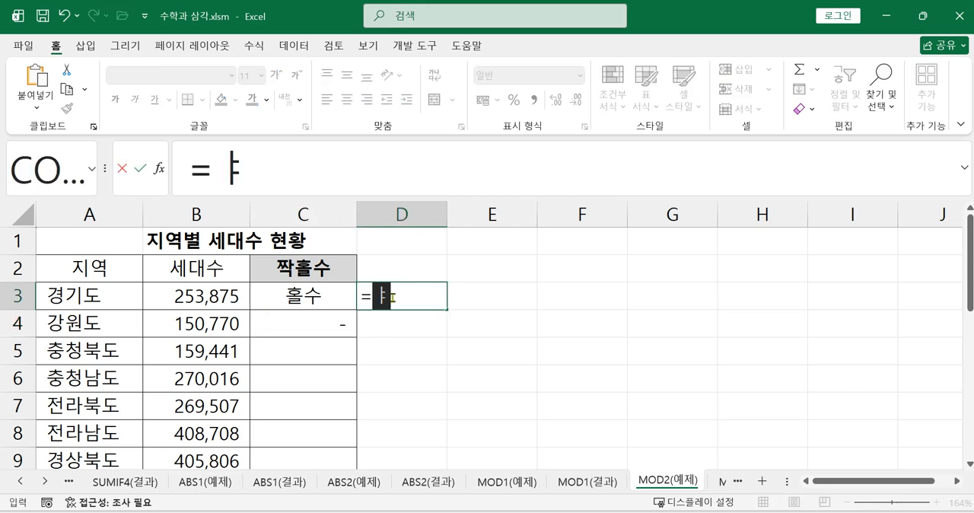
pyautogui.press('BackSpace')
pyautogui.write('IF')
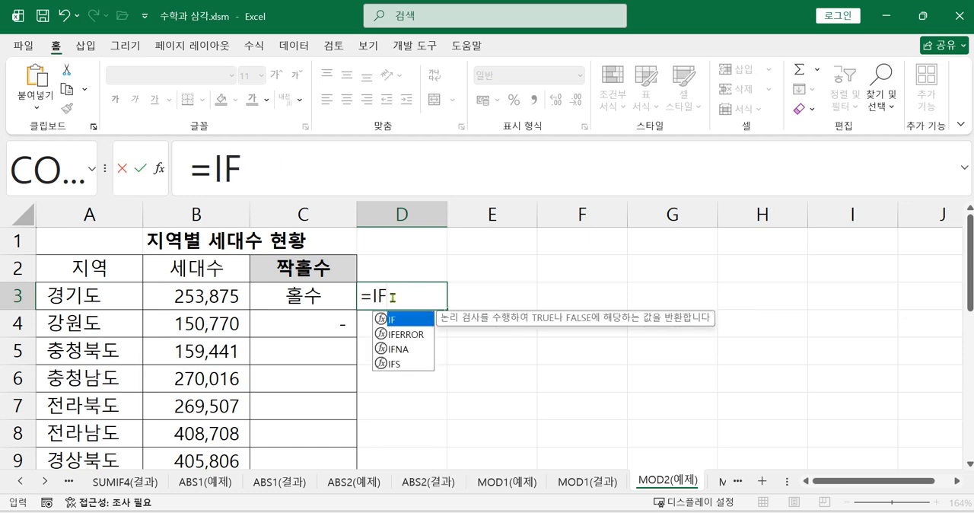
pyautogui.doubleClick(414, 320)
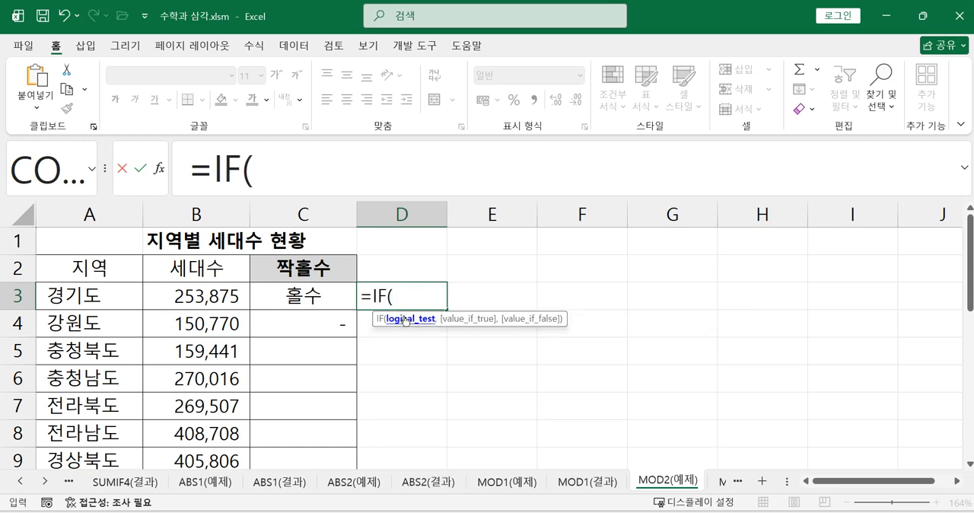
pyautogui.write('MOD')
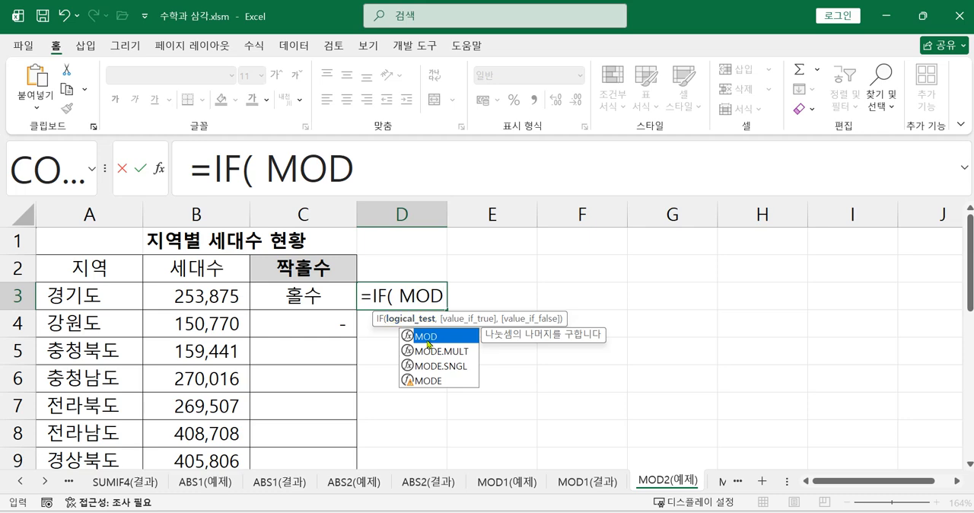
pyautogui.doubleClick(428, 344)
pyautogui.click(190, 295)
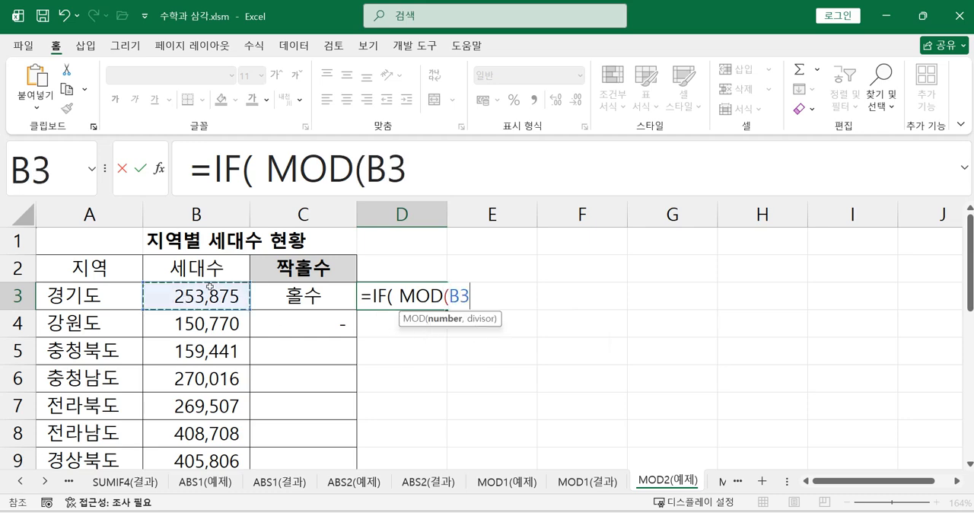
pyautogui.write(',2)=1')
pyautogui.press('BackSpace')
pyautogui.write('0')
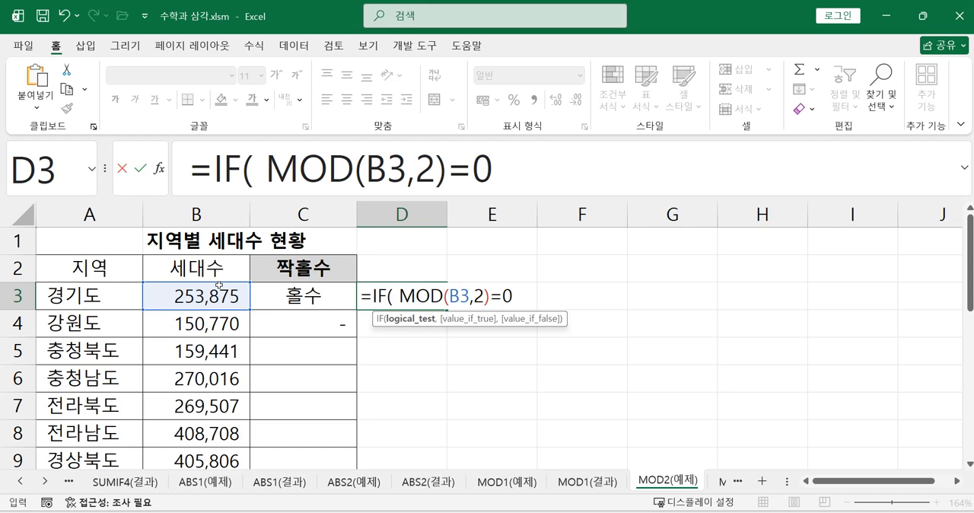
# Complete the IF formula in D3 with "짝수" as the true result and "홀수" as the false result.
pyautogui.write(', ')
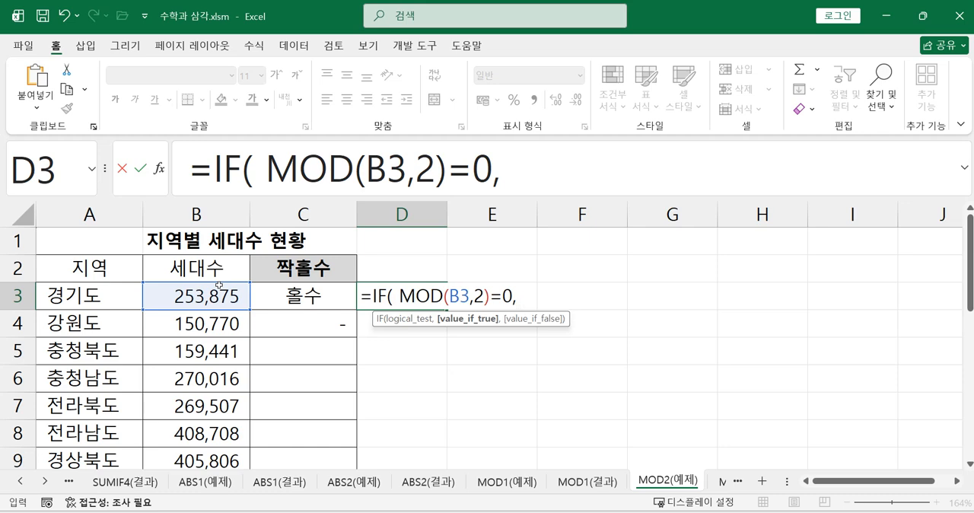
pyautogui.write('"w')
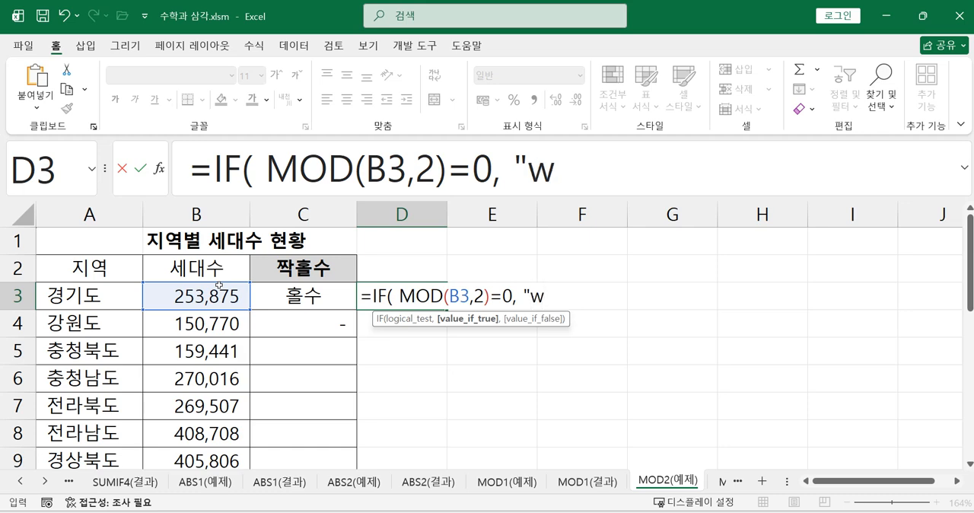
pyautogui.press('BackSpace')
pyautogui.write('짯')
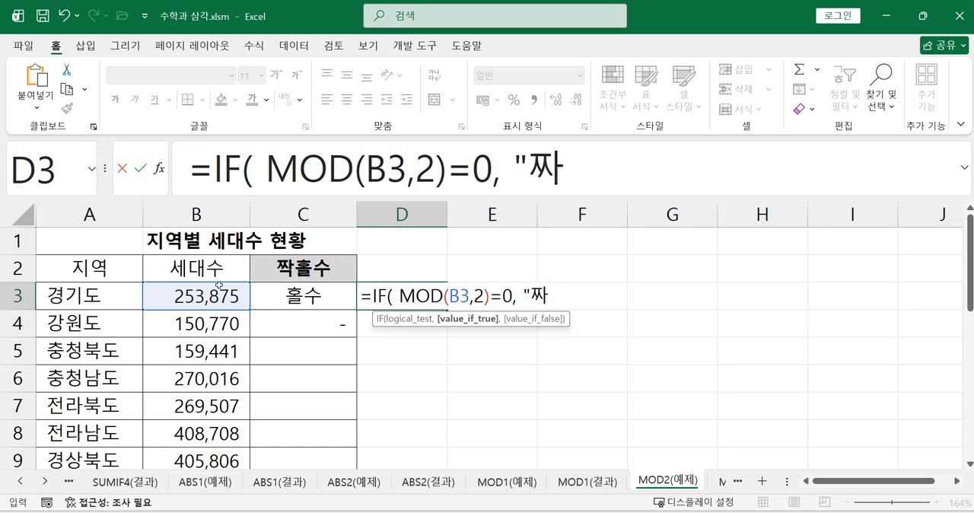
pyautogui.press('BackSpace')
pyautogui.write('짝수')
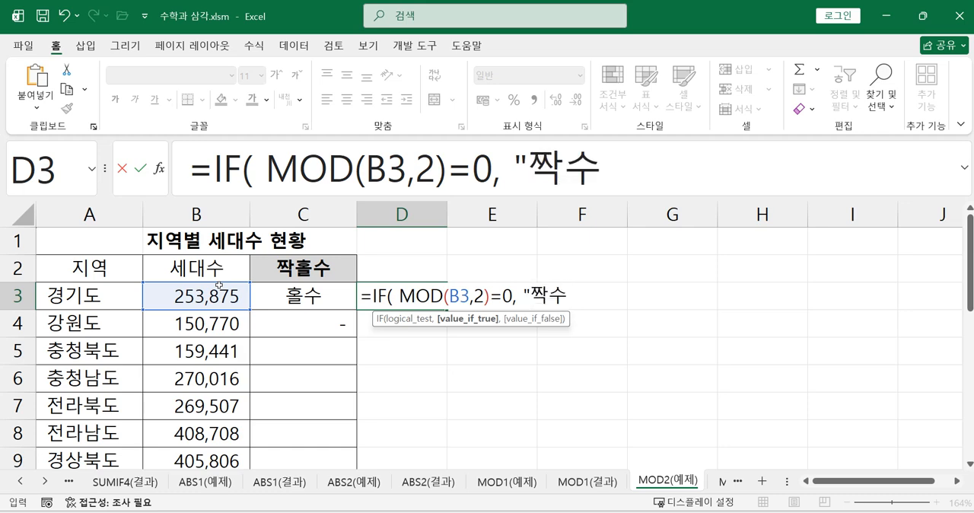
pyautogui.write('", "홀수')
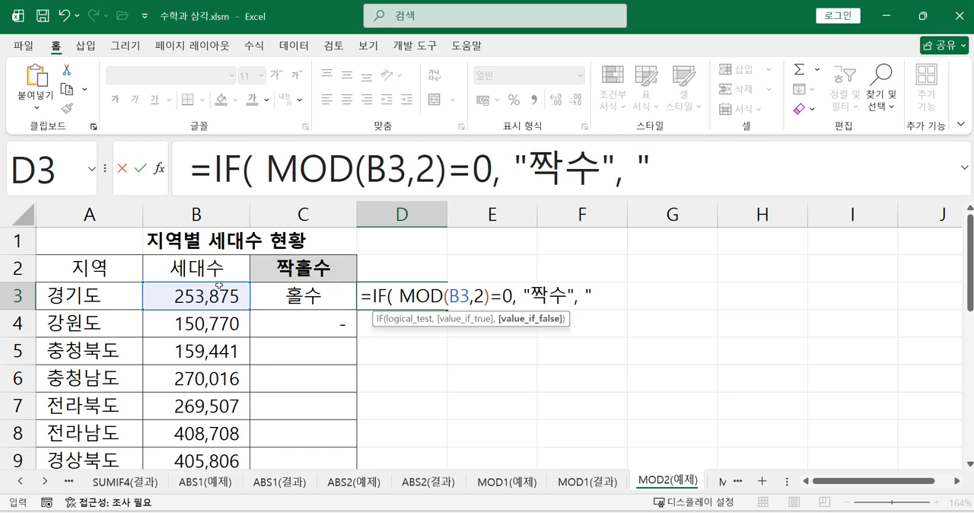
pyautogui.write('" )')
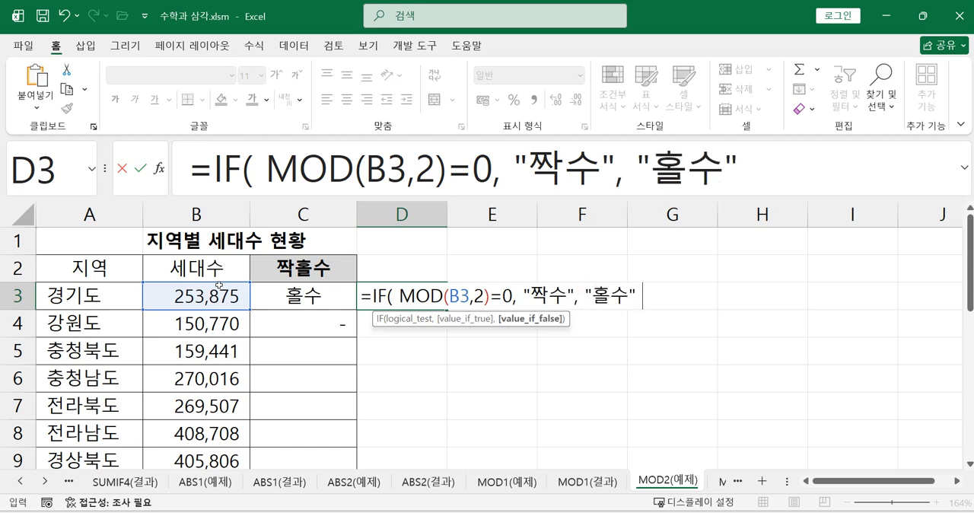
pyautogui.press('Return')
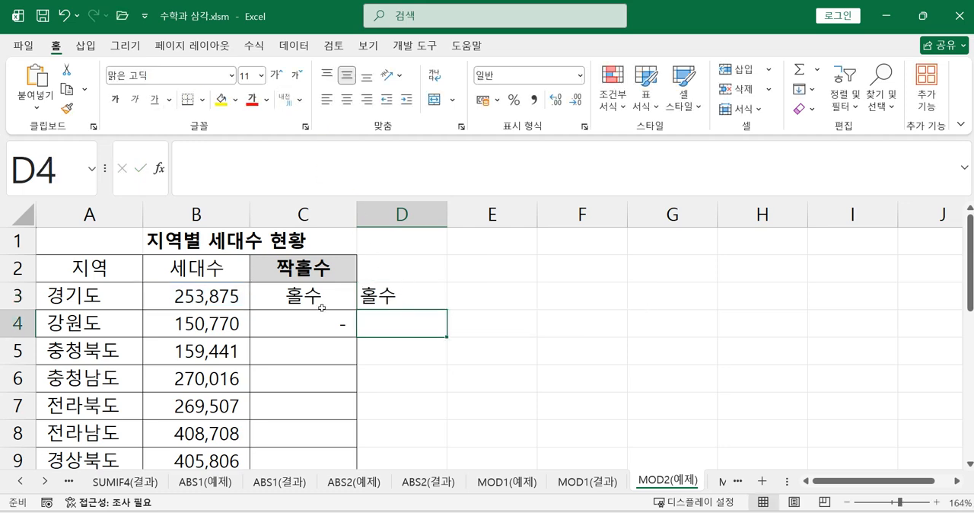
# Fill the C3:D3 formulas down to row 11 for all regions and check the formula in D10.
pyautogui.moveTo(319, 295); pyautogui.dragTo(442, 427)
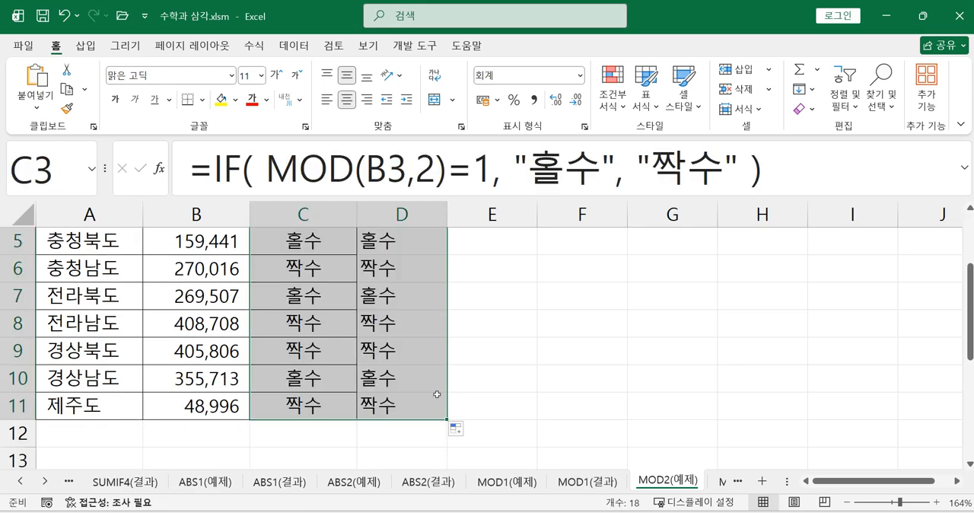
pyautogui.click(382, 384)
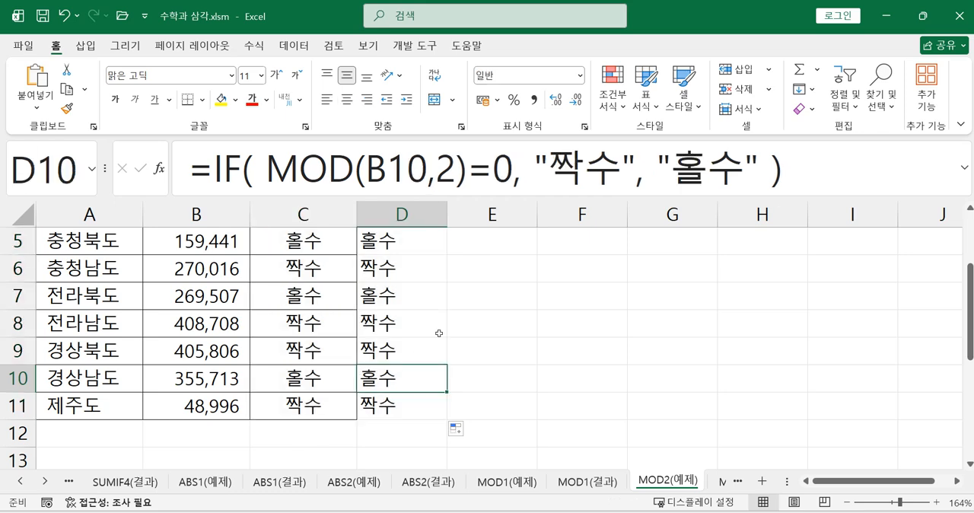
pyautogui.scroll(2, 431, 289)
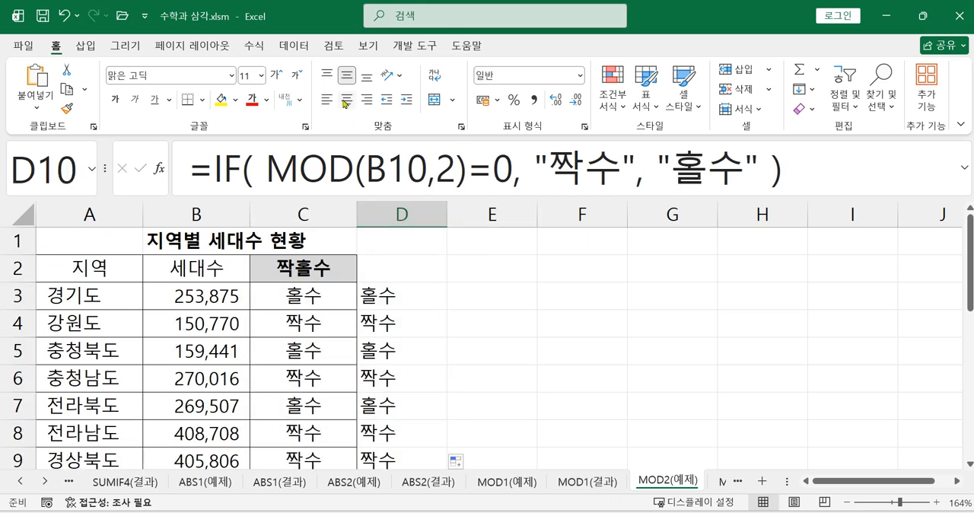
# Display the worksheet's formulas instead of their results and auto-fit the widths of columns C and D.
pyautogui.click(254, 45)
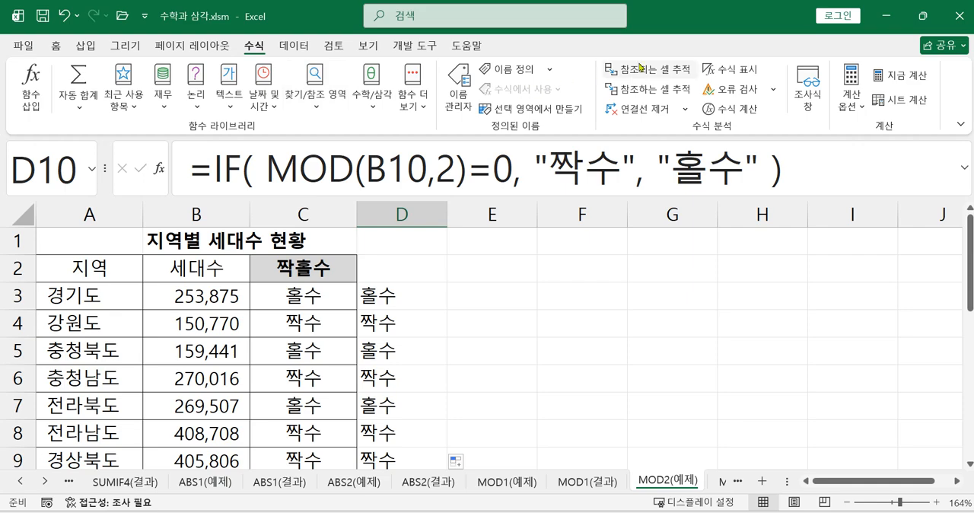
pyautogui.click(728, 68)
pyautogui.click(956, 481)
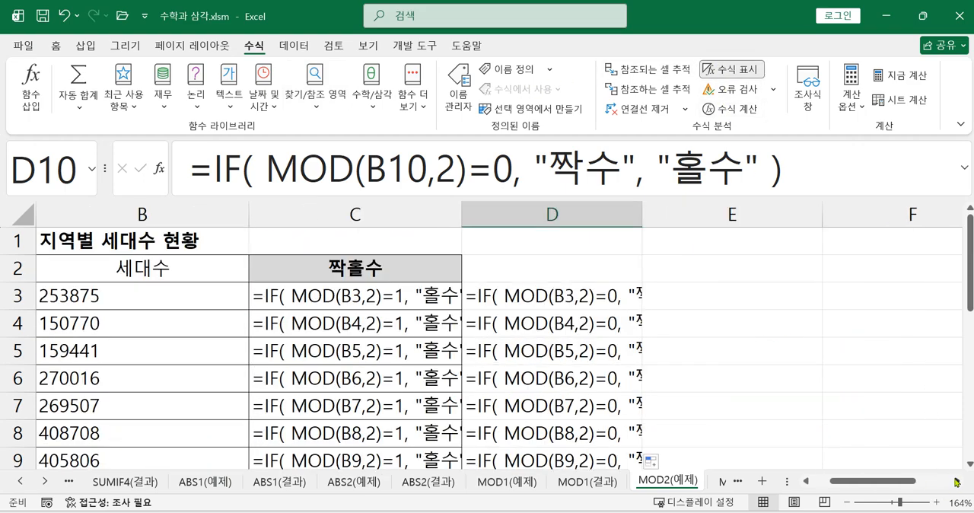
pyautogui.doubleClick(461, 216)
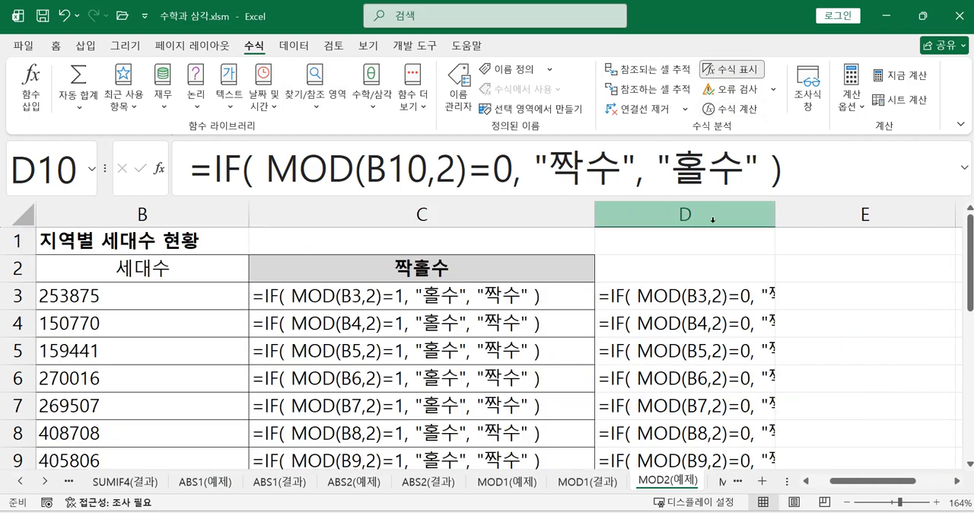
pyautogui.doubleClick(774, 216)
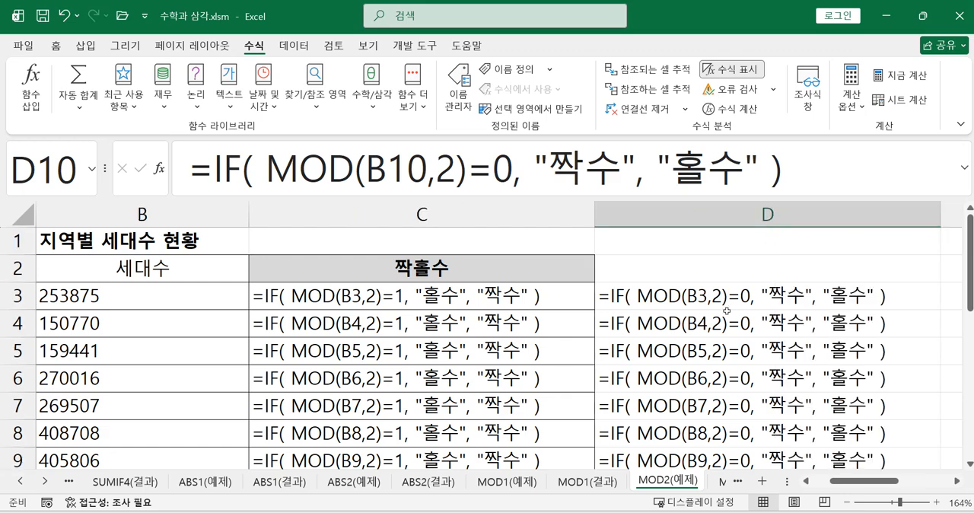